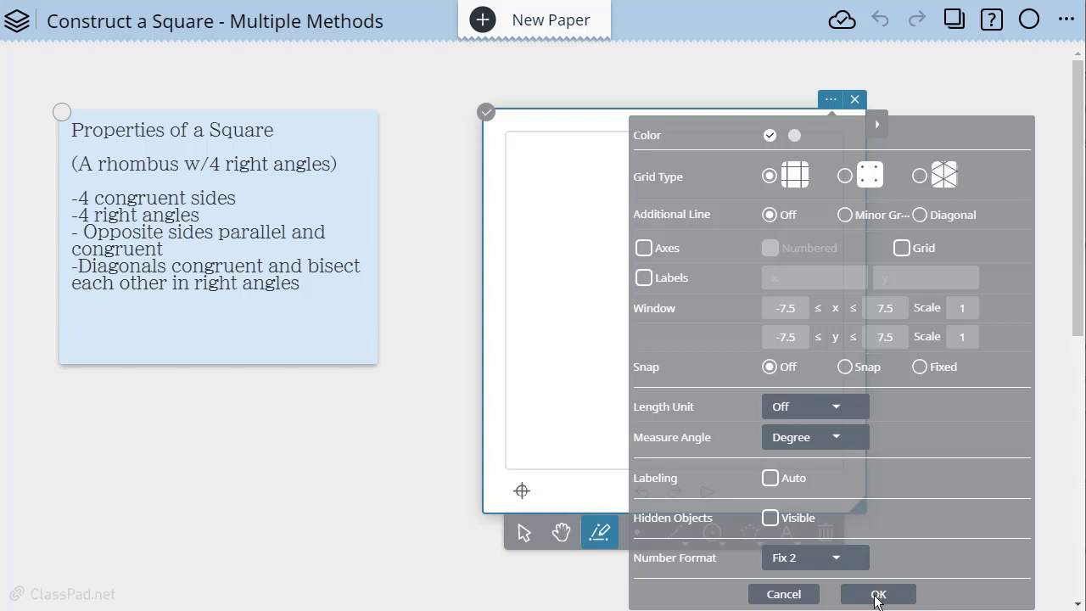
- Apply the first geometry sheet's settings with automatic labeling off and draw a slanted line segment across the sheet
{"action": "left_click", "coordinate": [878, 593]}
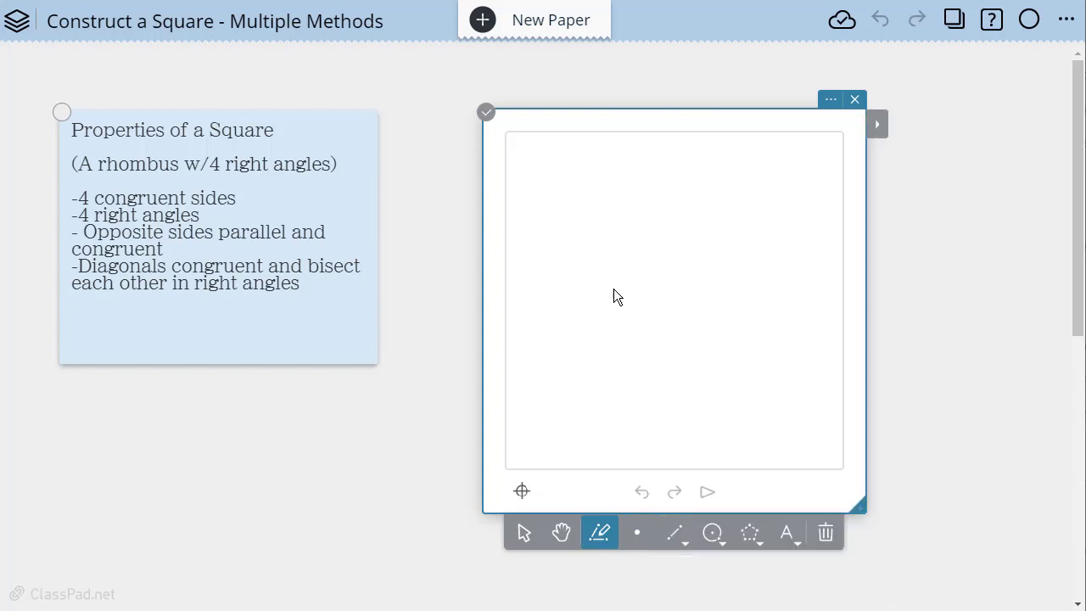
{"action": "left_click", "coordinate": [675, 533]}
{"action": "left_click", "coordinate": [592, 274]}
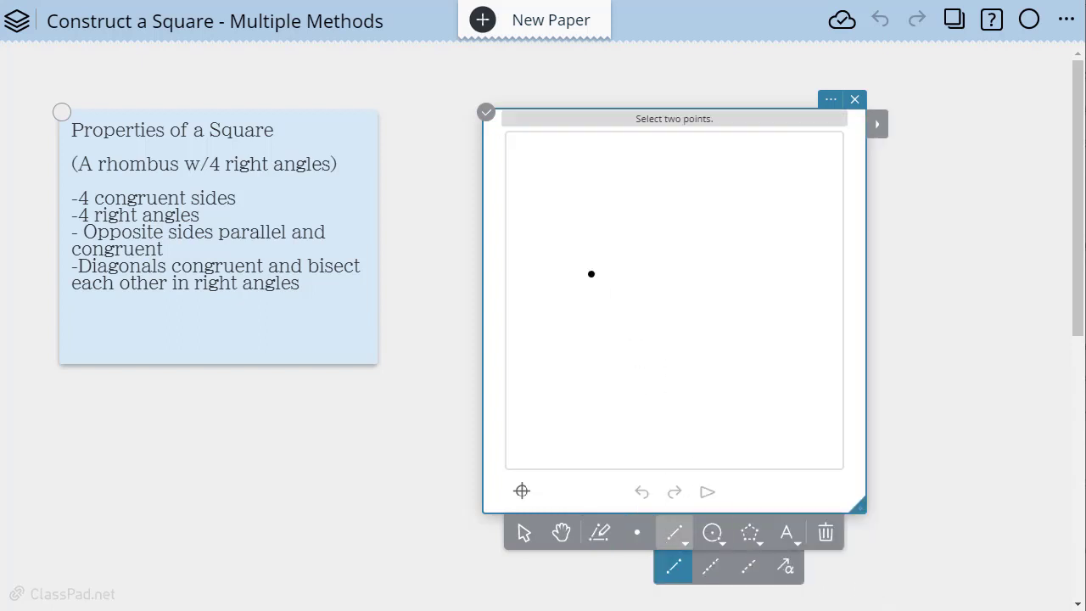
{"action": "left_click", "coordinate": [746, 389]}
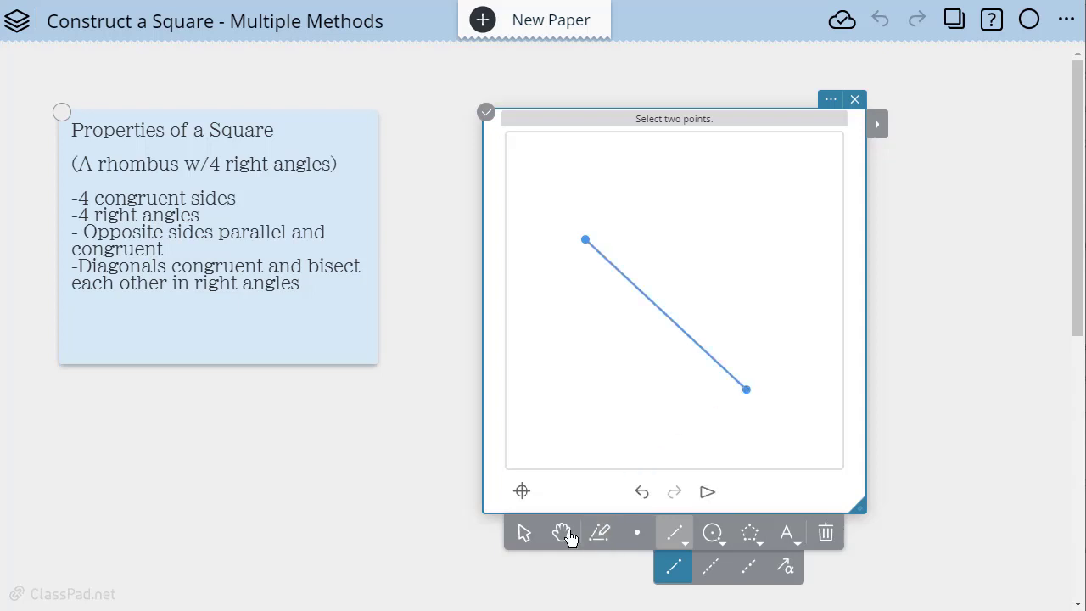
- Construct the midpoint of the slanted segment
{"action": "left_click", "coordinate": [522, 535]}
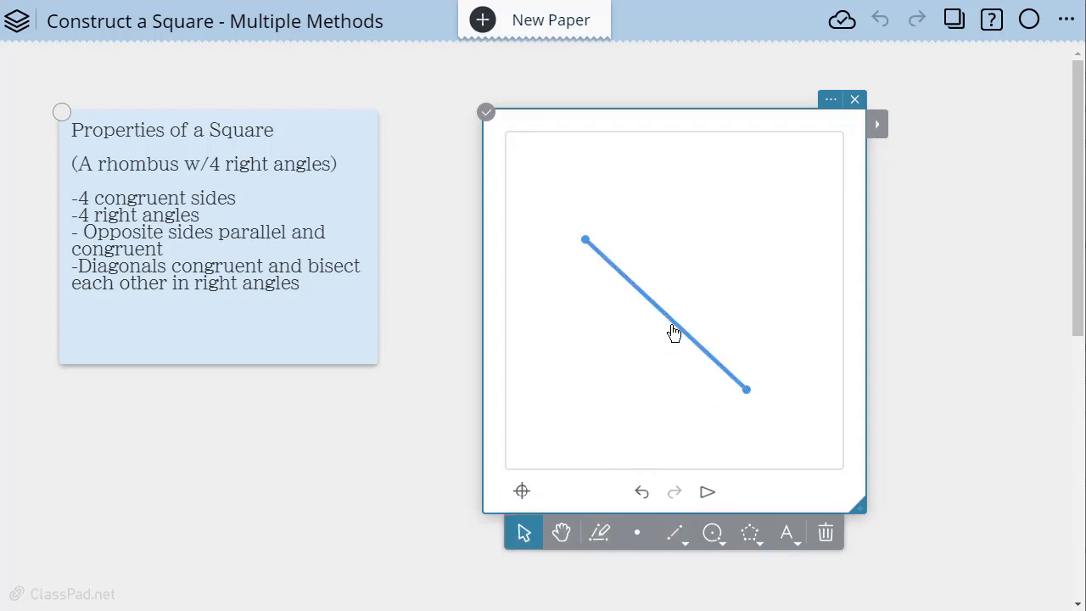
{"action": "left_click", "coordinate": [878, 126]}
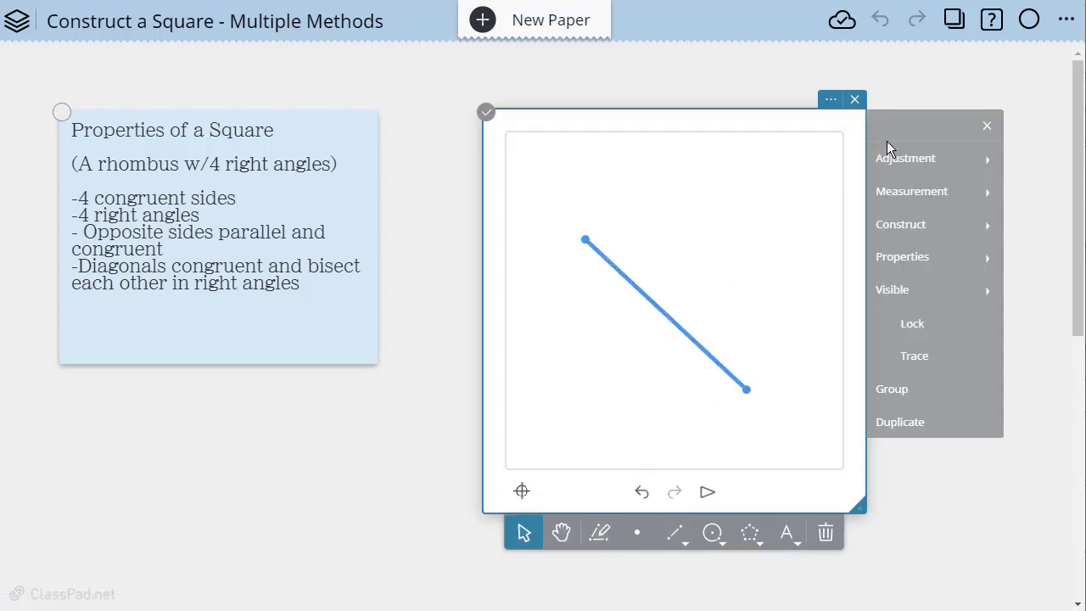
{"action": "left_click", "coordinate": [906, 244]}
{"action": "left_click", "coordinate": [711, 203]}
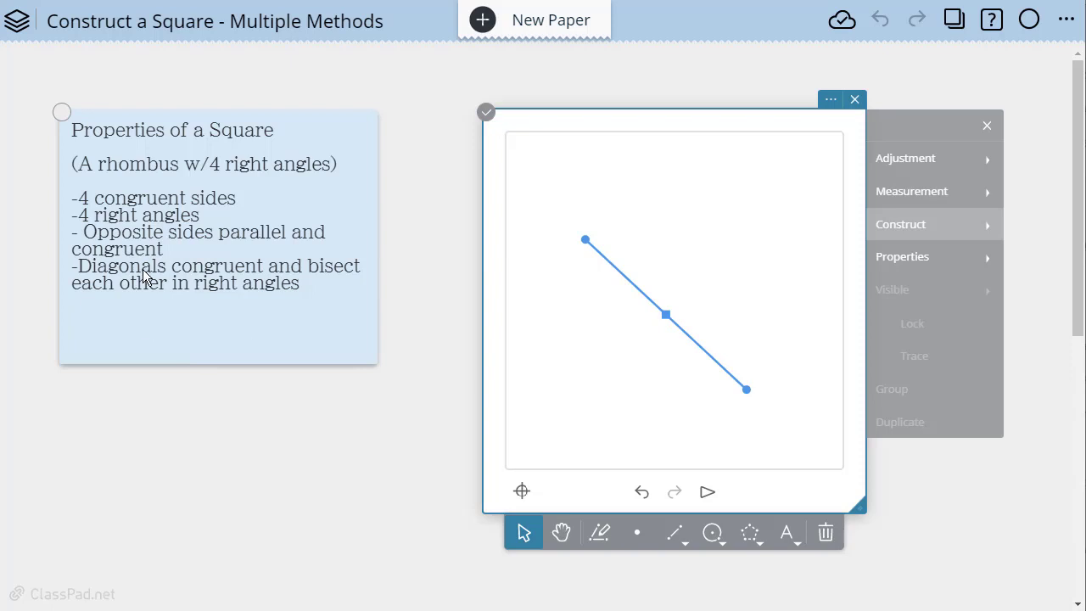
- Rotate the segment 90 degrees about its midpoint and move the rotation angle label to the right of the crossing
{"action": "left_click", "coordinate": [695, 344]}
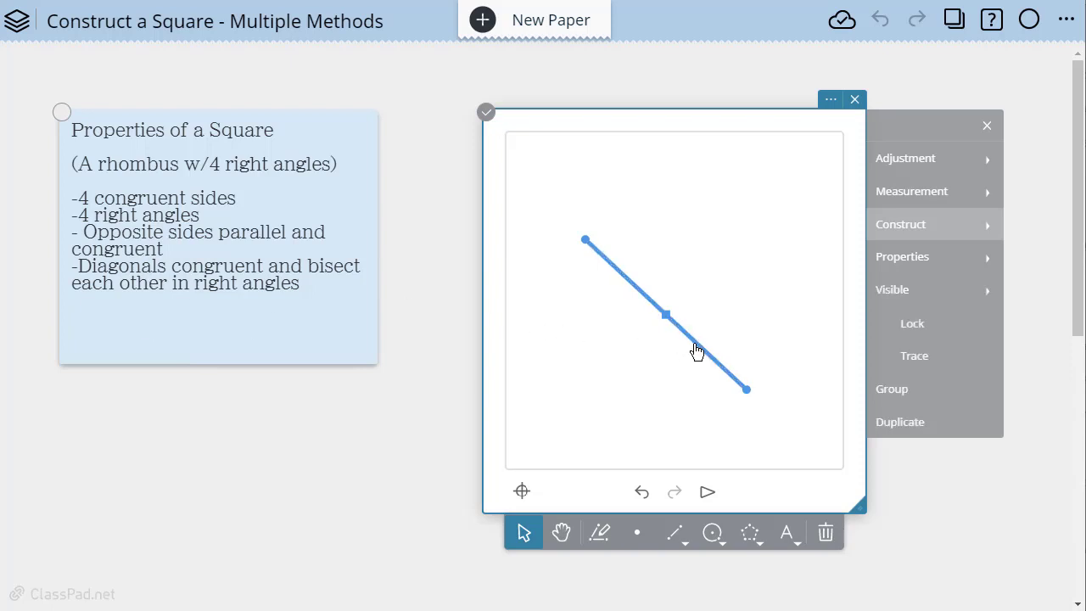
{"action": "left_click", "coordinate": [898, 227]}
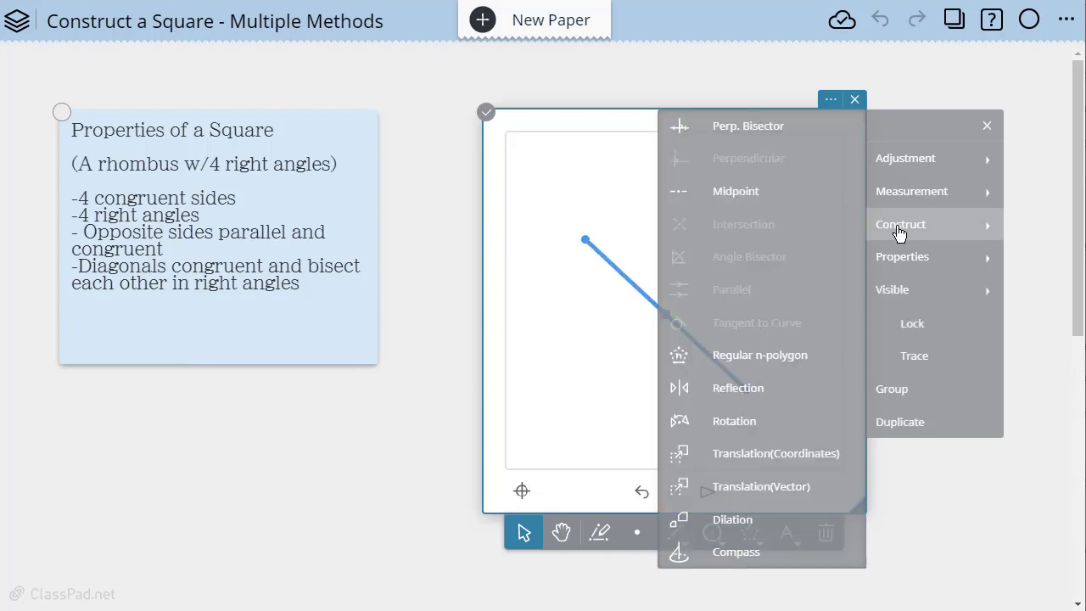
{"action": "left_click", "coordinate": [745, 424]}
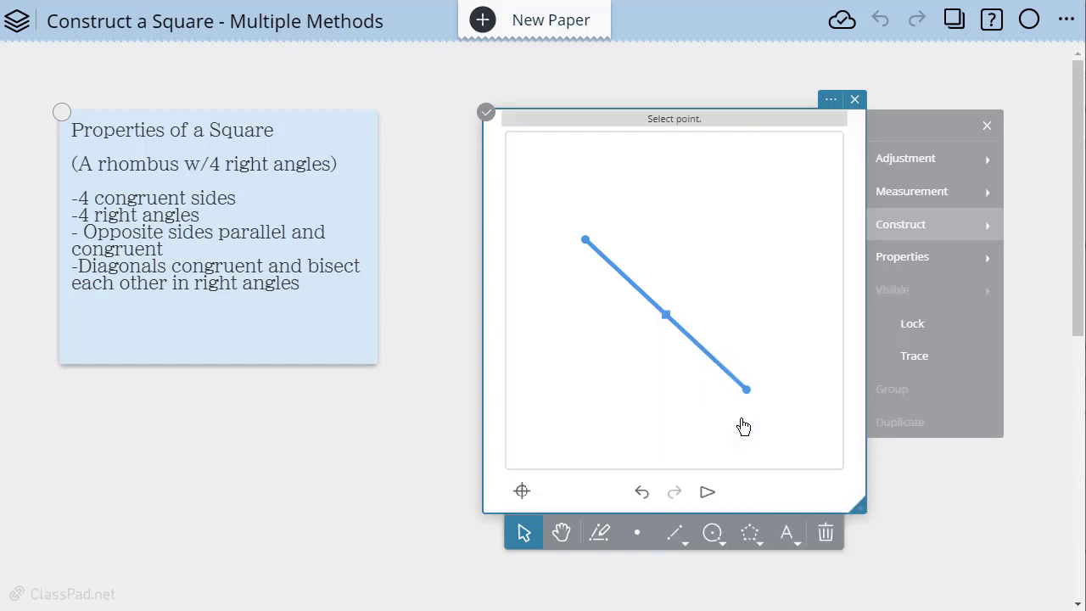
{"action": "left_click", "coordinate": [667, 320]}
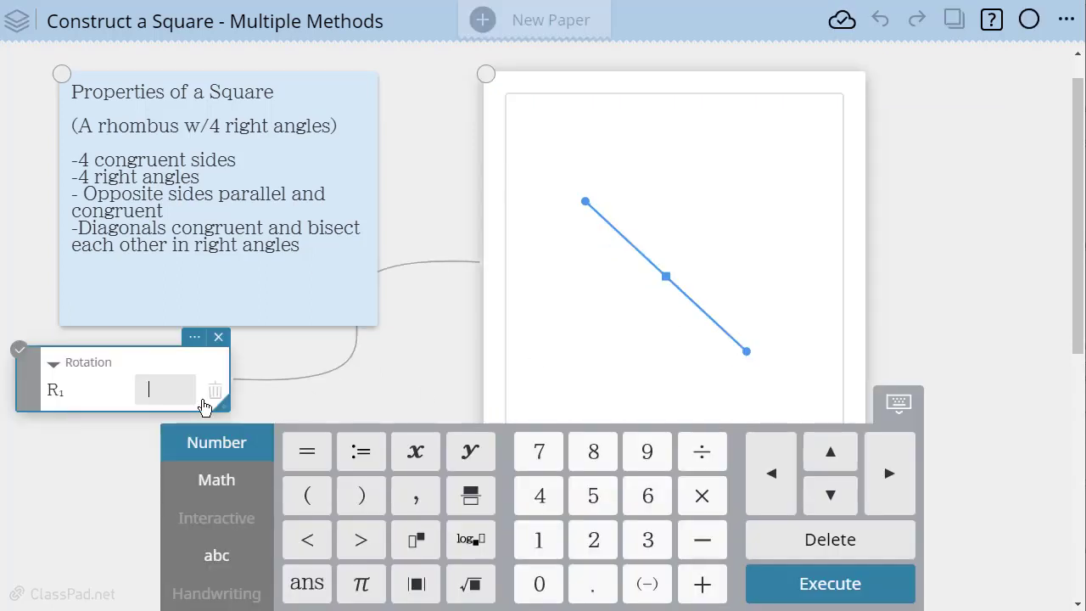
{"action": "left_click_drag", "start_coordinate": [274, 374], "coordinate": [970, 138]}
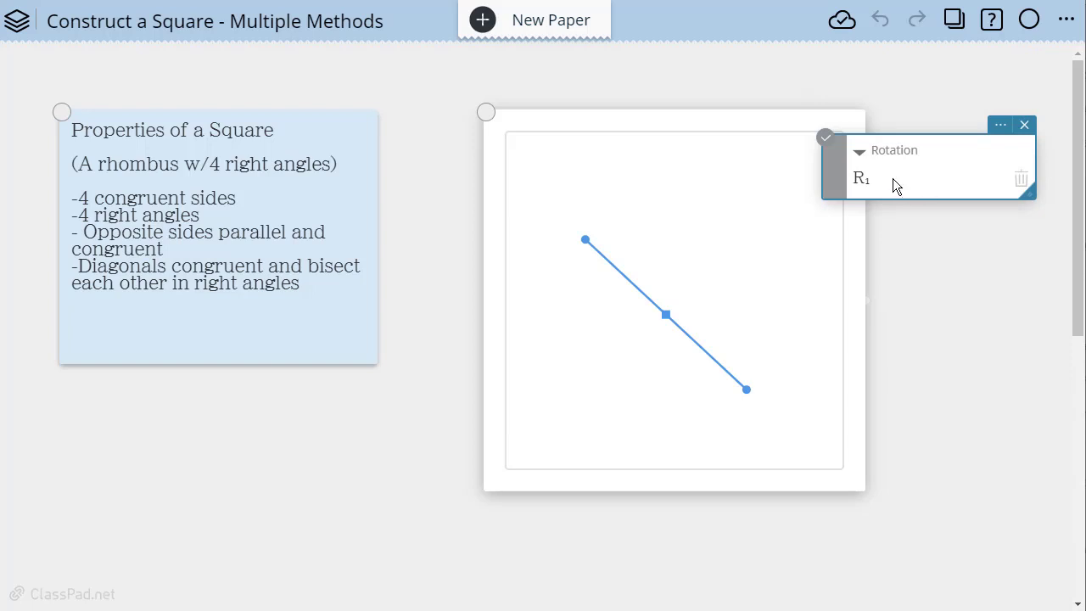
{"action": "left_click", "coordinate": [947, 180]}
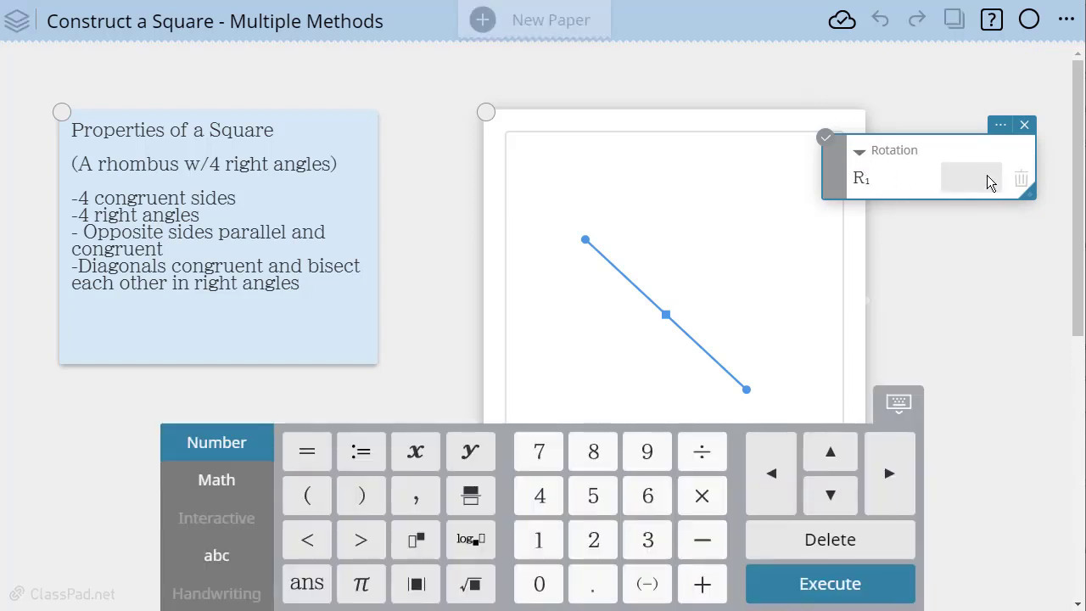
{"action": "left_click", "coordinate": [647, 458]}
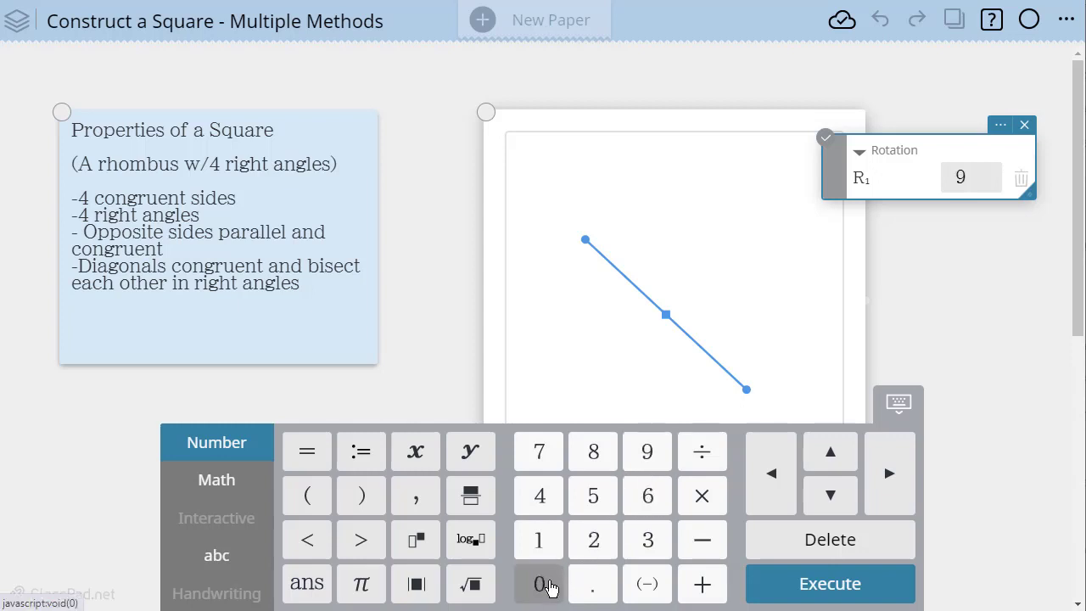
{"action": "left_click", "coordinate": [543, 585]}
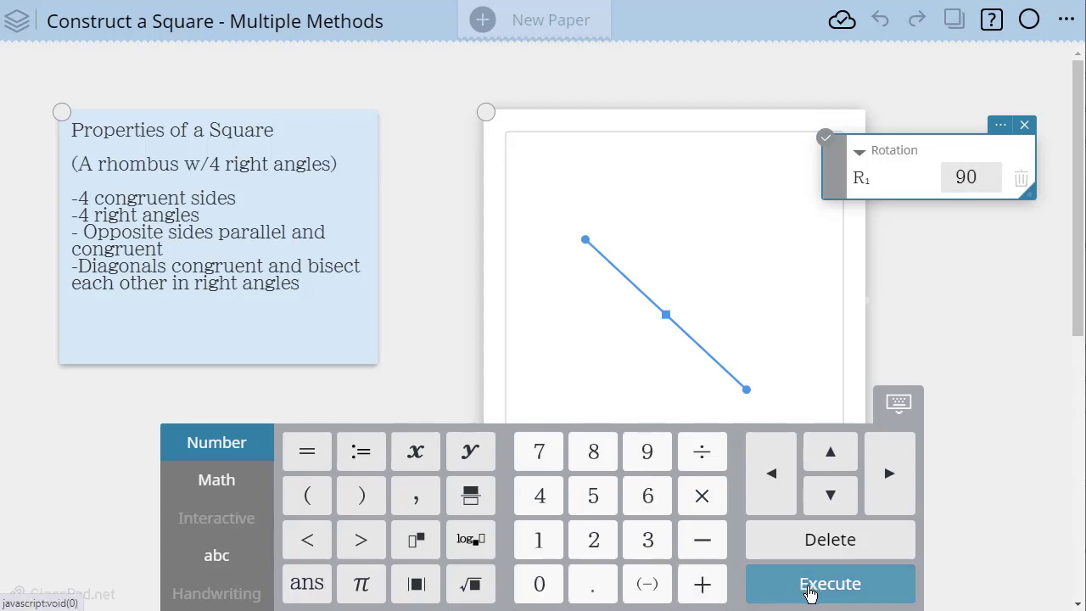
{"action": "left_click", "coordinate": [808, 585]}
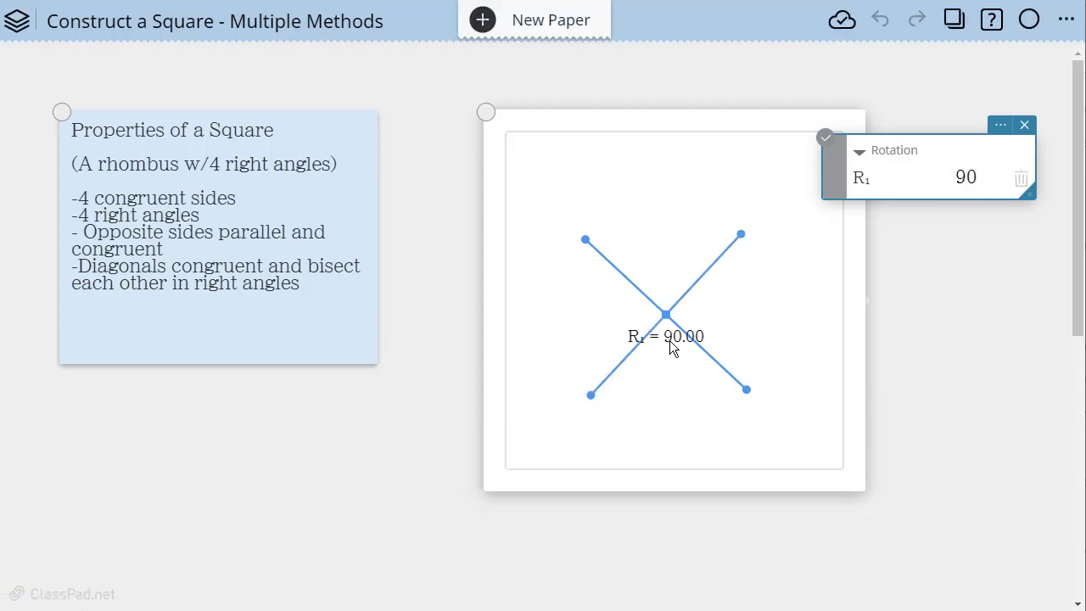
{"action": "left_click", "coordinate": [670, 346]}
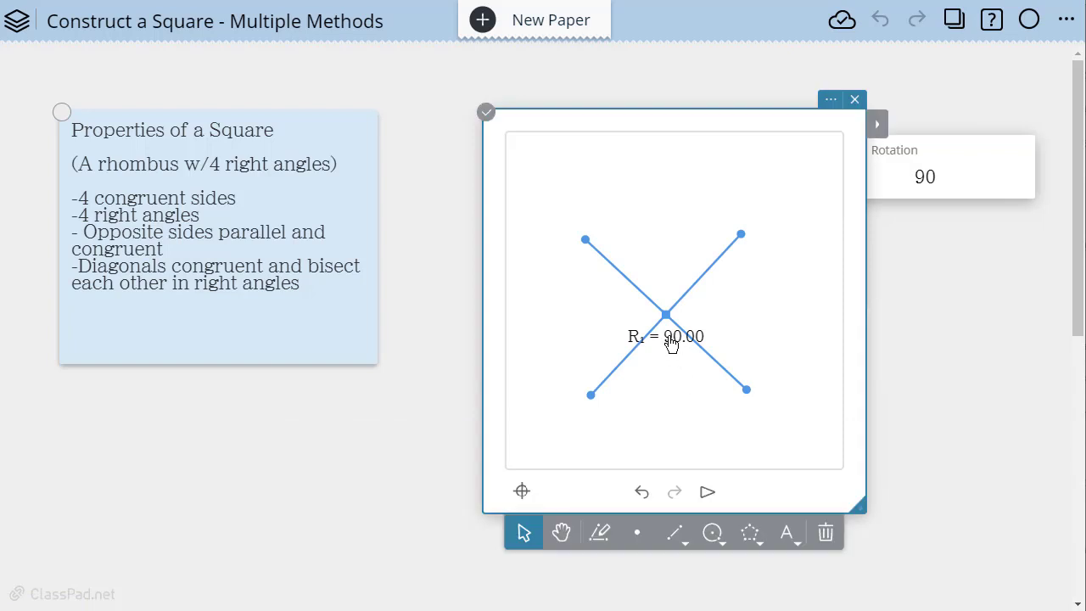
{"action": "left_click_drag", "start_coordinate": [671, 342], "coordinate": [745, 328]}
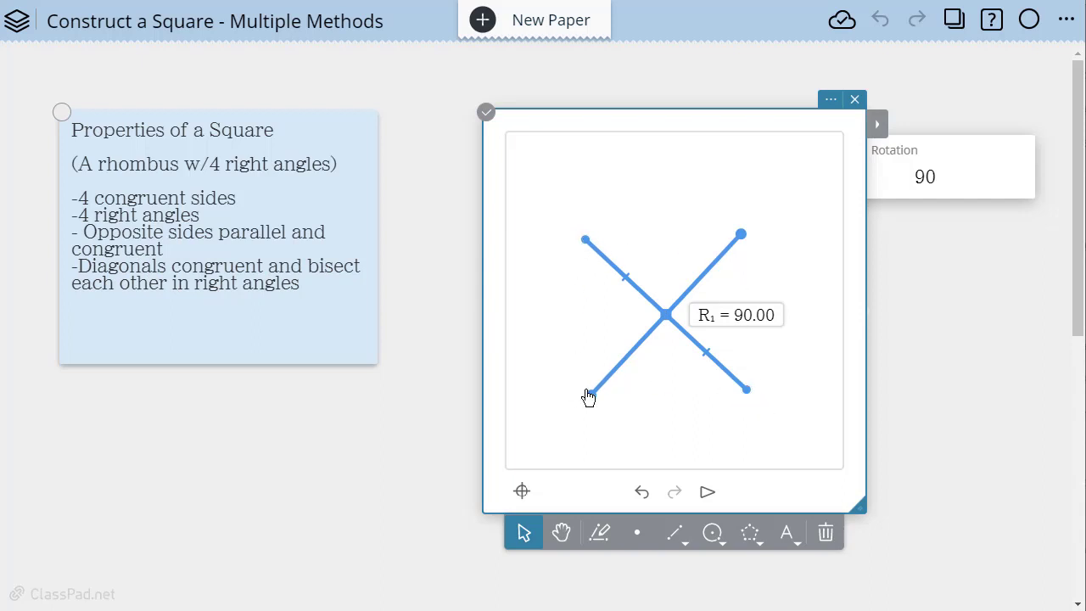
- Join the four endpoints of the diagonals with segments to form a square, and test it by moving its lower-right vertex
{"action": "left_click", "coordinate": [675, 532]}
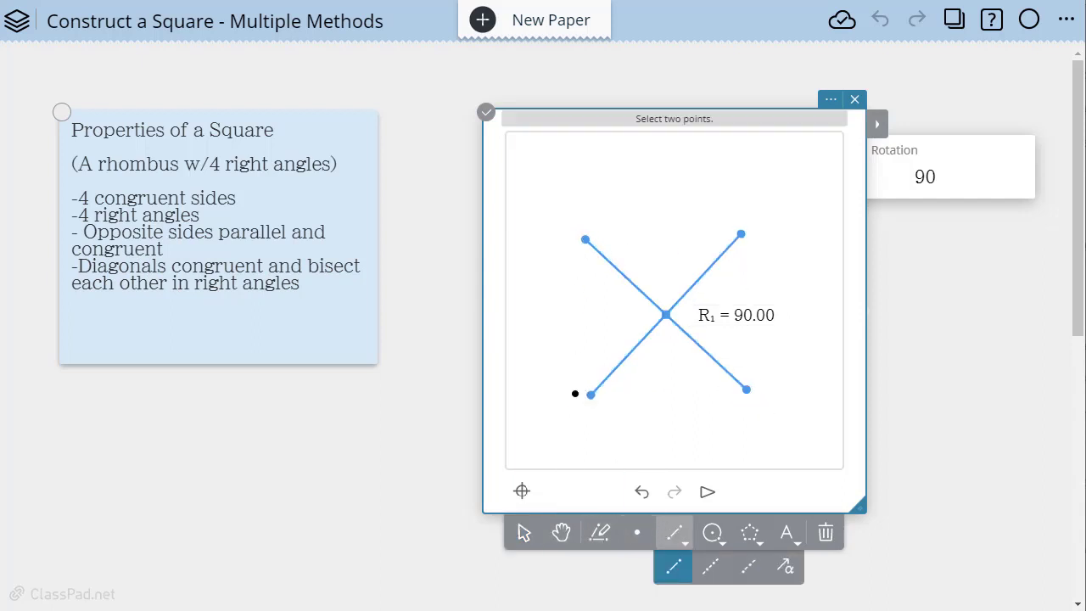
{"action": "left_click", "coordinate": [592, 395]}
{"action": "left_click", "coordinate": [585, 241]}
{"action": "left_click", "coordinate": [585, 241]}
{"action": "left_click", "coordinate": [741, 235]}
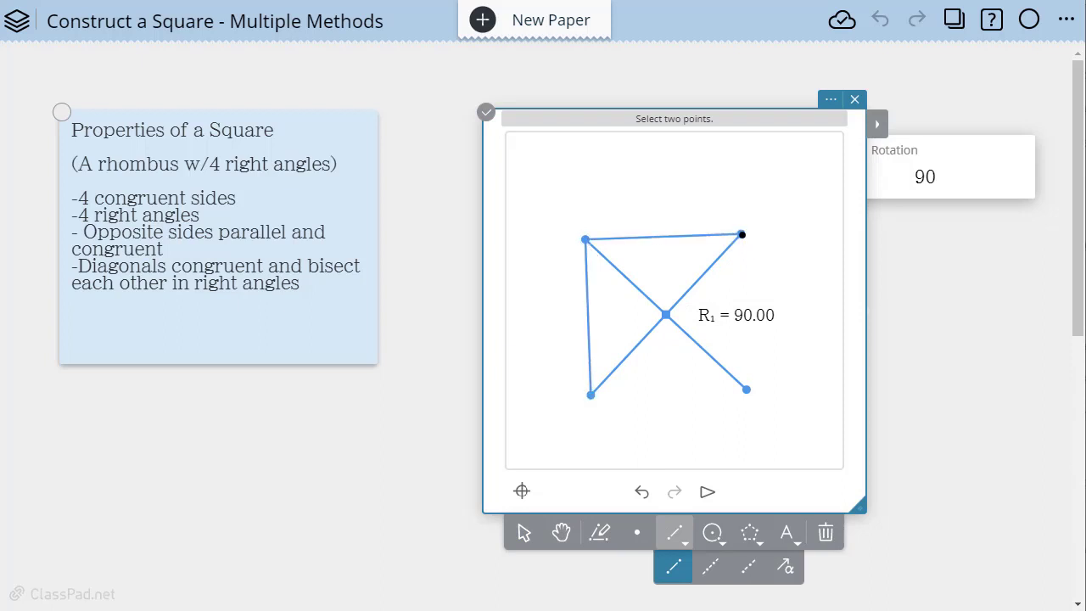
{"action": "left_click", "coordinate": [741, 235]}
{"action": "left_click", "coordinate": [746, 390]}
{"action": "left_click", "coordinate": [747, 389]}
{"action": "left_click", "coordinate": [591, 396]}
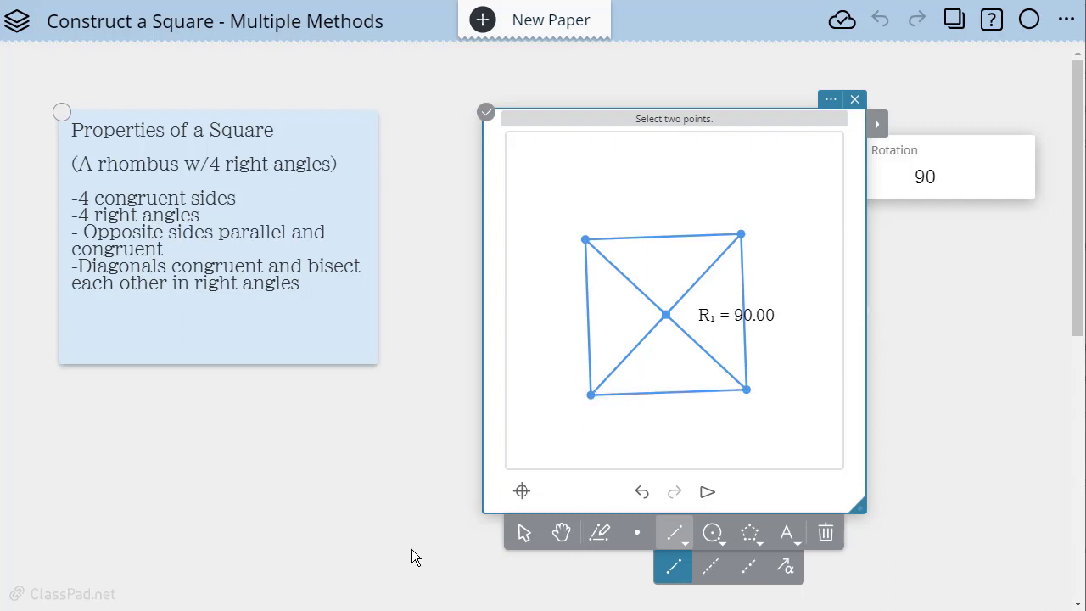
{"action": "left_click", "coordinate": [522, 534]}
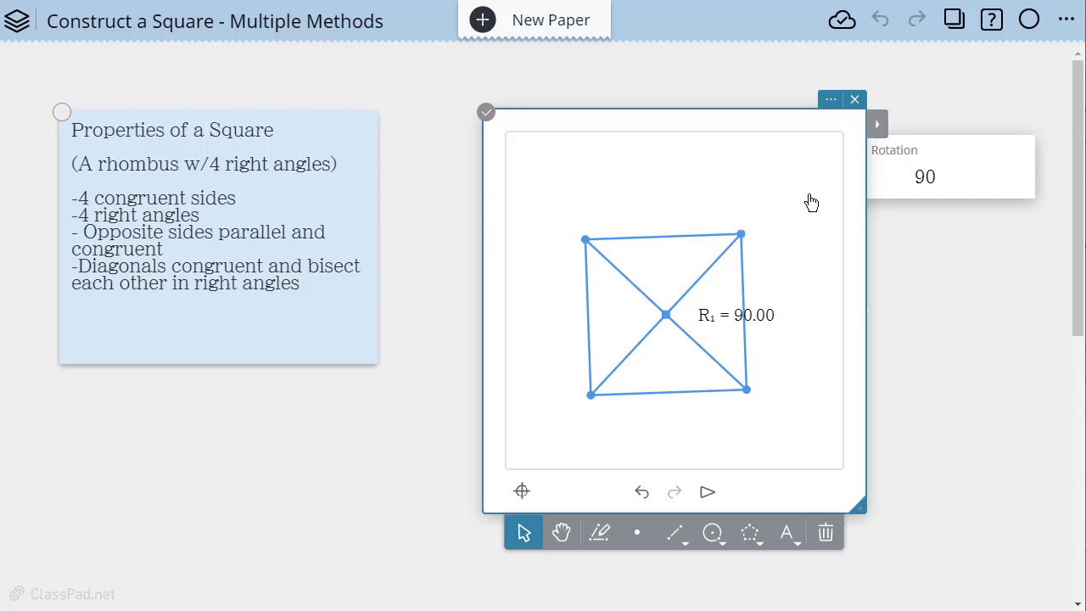
{"action": "left_click_drag", "start_coordinate": [747, 392], "coordinate": [768, 365]}
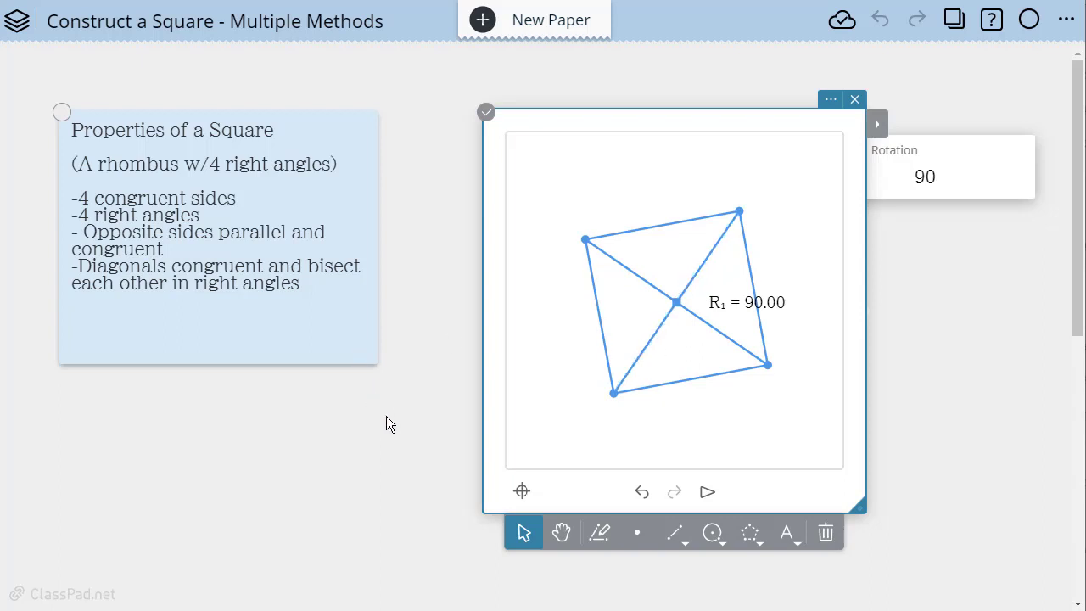
- Add a second geometry sheet below the first one and move the Properties of a Square note beside it
{"action": "scroll", "coordinate": [399, 420], "scroll_direction": "down", "scroll_amount": 4}
{"action": "left_click", "coordinate": [395, 322]}
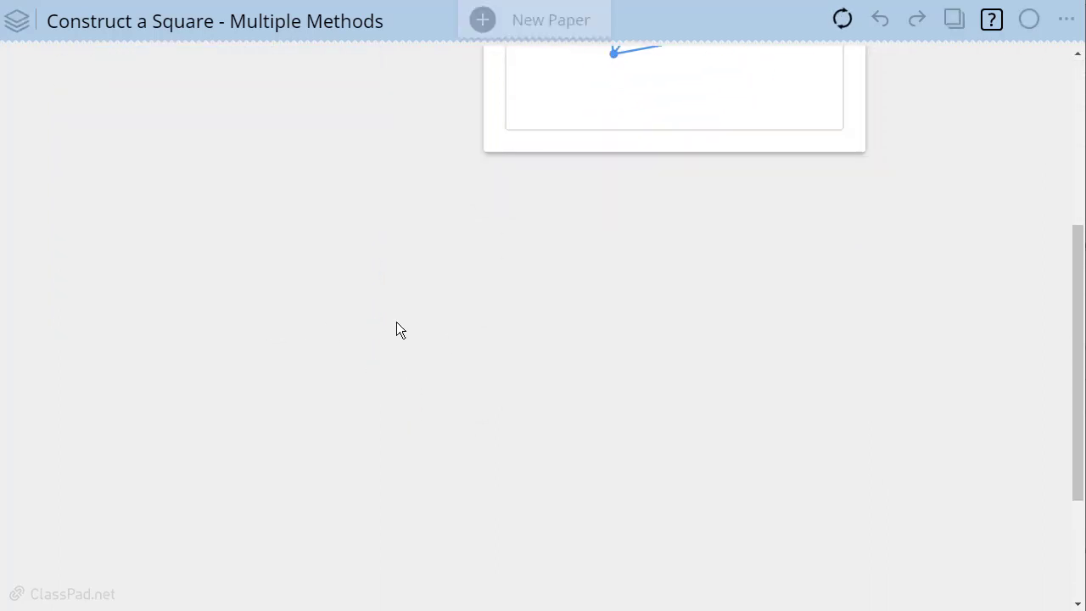
{"action": "left_click", "coordinate": [397, 323]}
{"action": "left_click", "coordinate": [483, 303]}
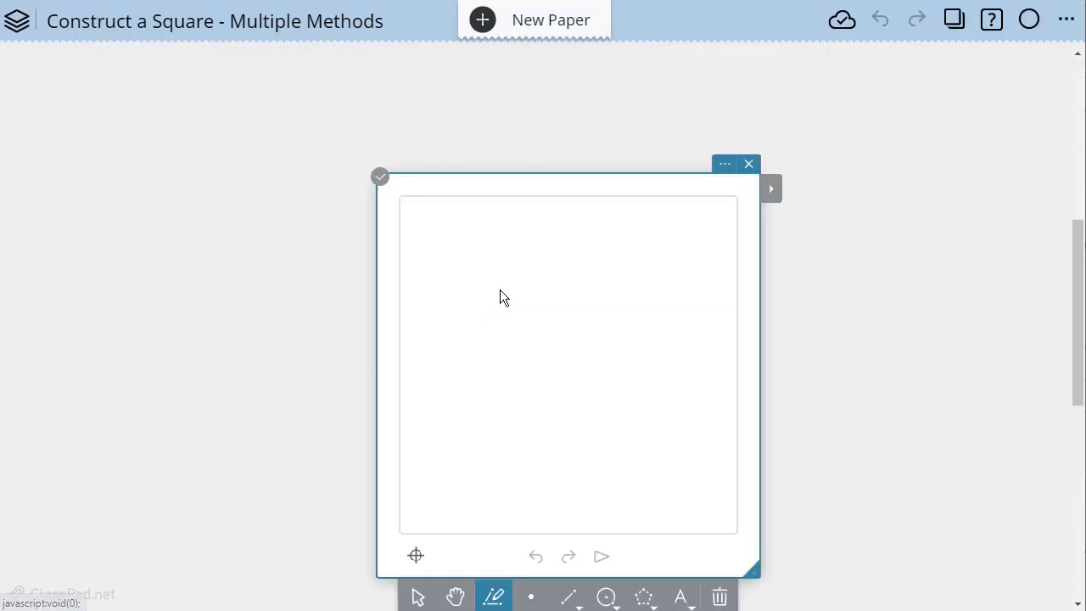
{"action": "left_click_drag", "start_coordinate": [586, 187], "coordinate": [685, 118]}
{"action": "scroll", "coordinate": [376, 206], "scroll_direction": "up", "scroll_amount": 4}
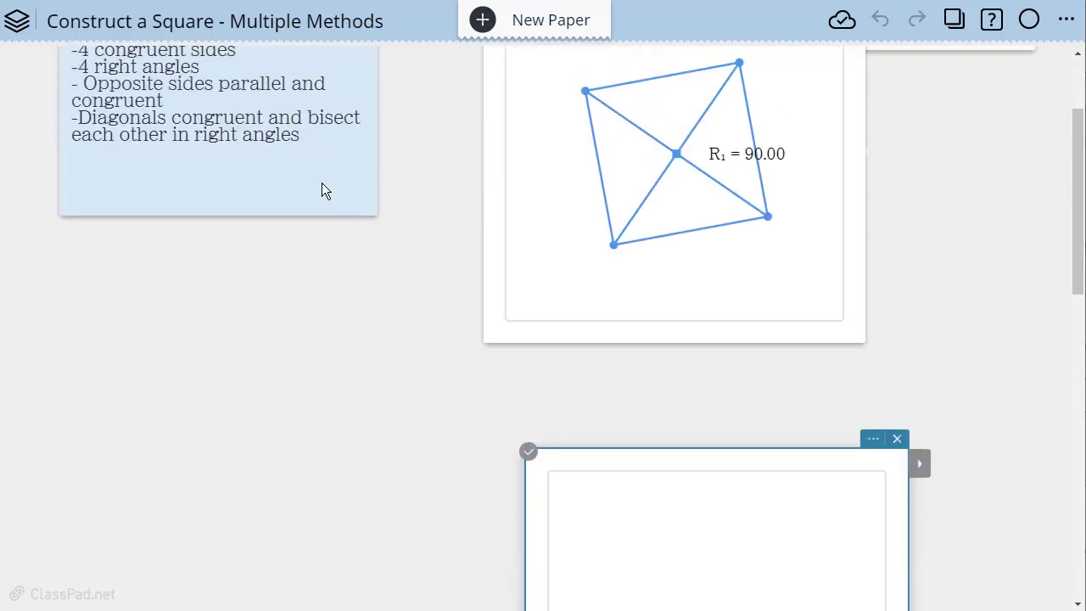
{"action": "left_click_drag", "start_coordinate": [304, 163], "coordinate": [298, 395]}
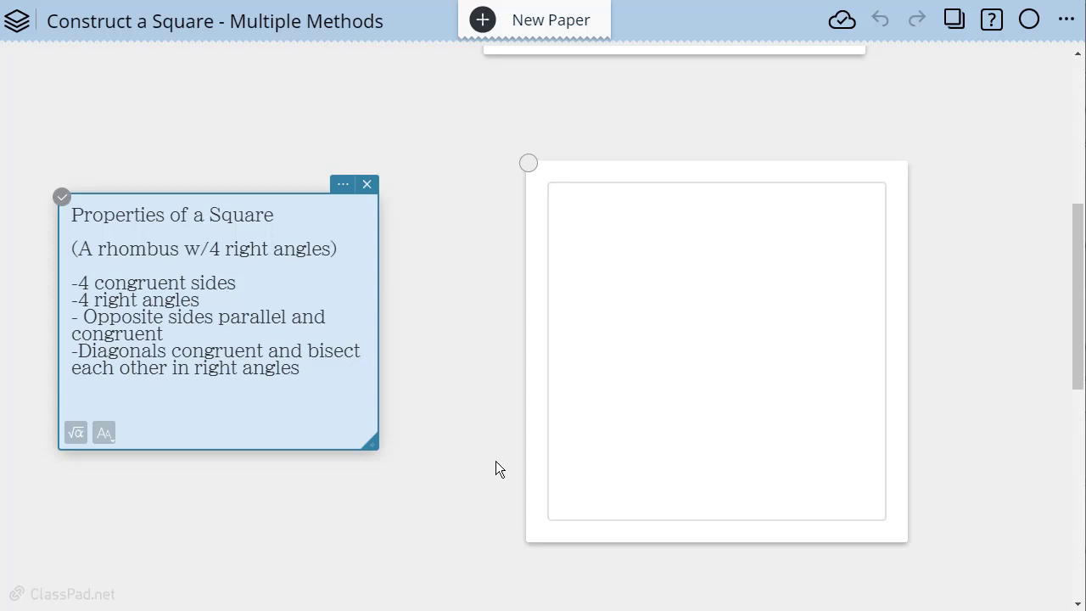
- Turn off automatic labeling in the second geometry sheet's settings
{"action": "left_click", "coordinate": [696, 516]}
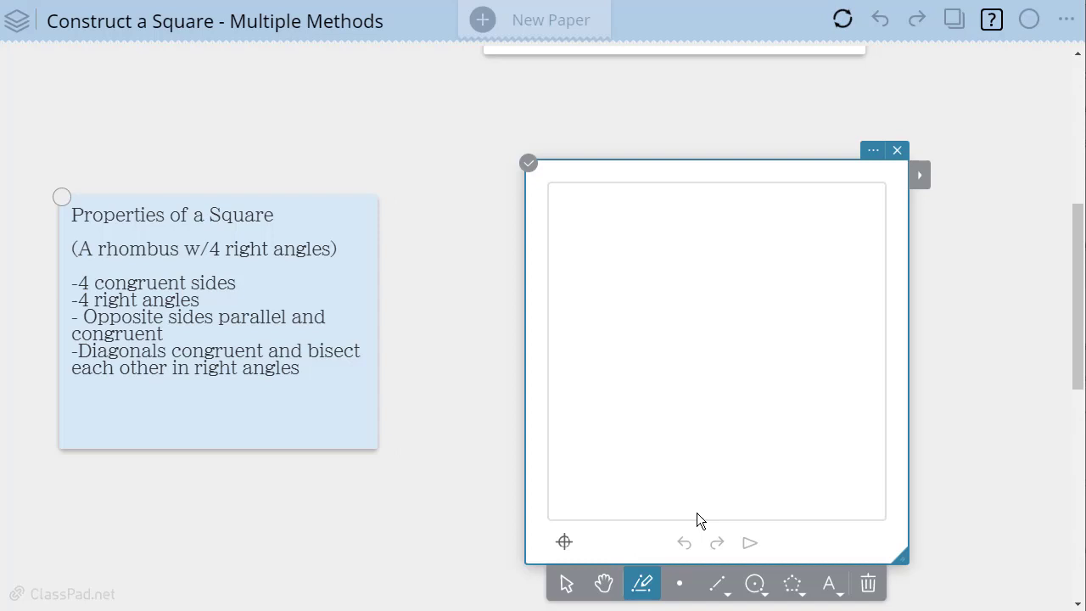
{"action": "left_click", "coordinate": [873, 150]}
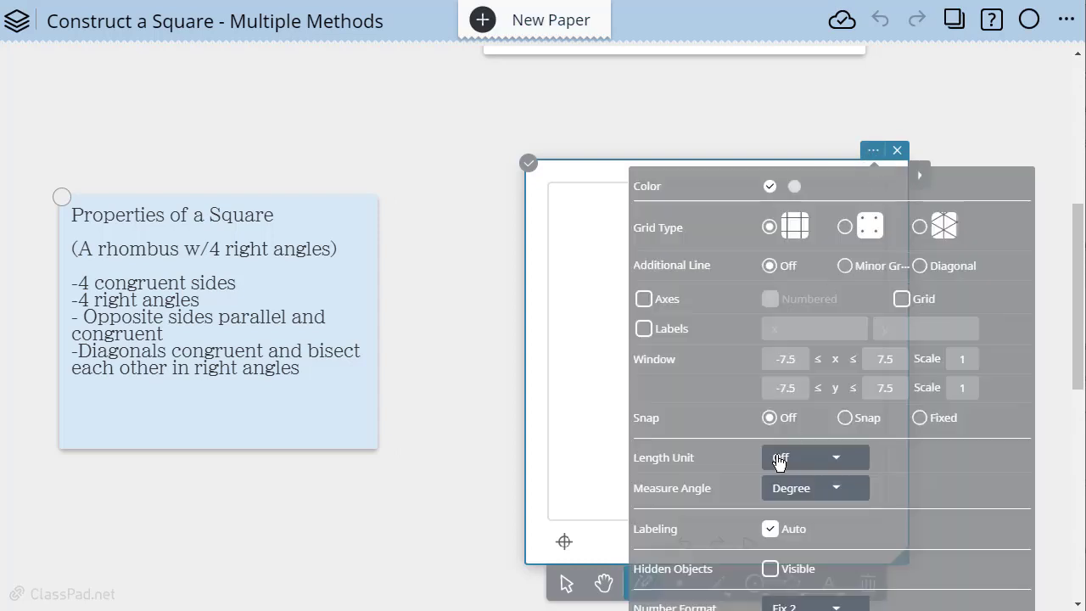
{"action": "left_click", "coordinate": [770, 529]}
{"action": "scroll", "coordinate": [927, 523], "scroll_direction": "down", "scroll_amount": 2}
{"action": "left_click", "coordinate": [891, 475]}
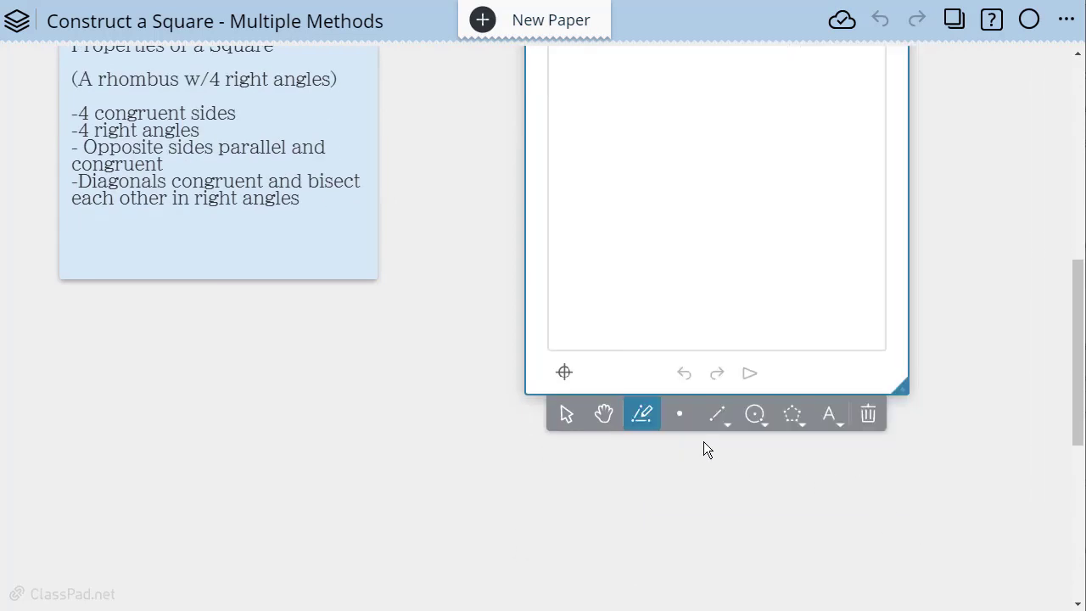
- Draw a large circle near the middle of the second sheet, with its defining point on the lower edge
{"action": "left_click", "coordinate": [767, 415]}
{"action": "scroll", "coordinate": [950, 373], "scroll_direction": "up", "scroll_amount": 1}
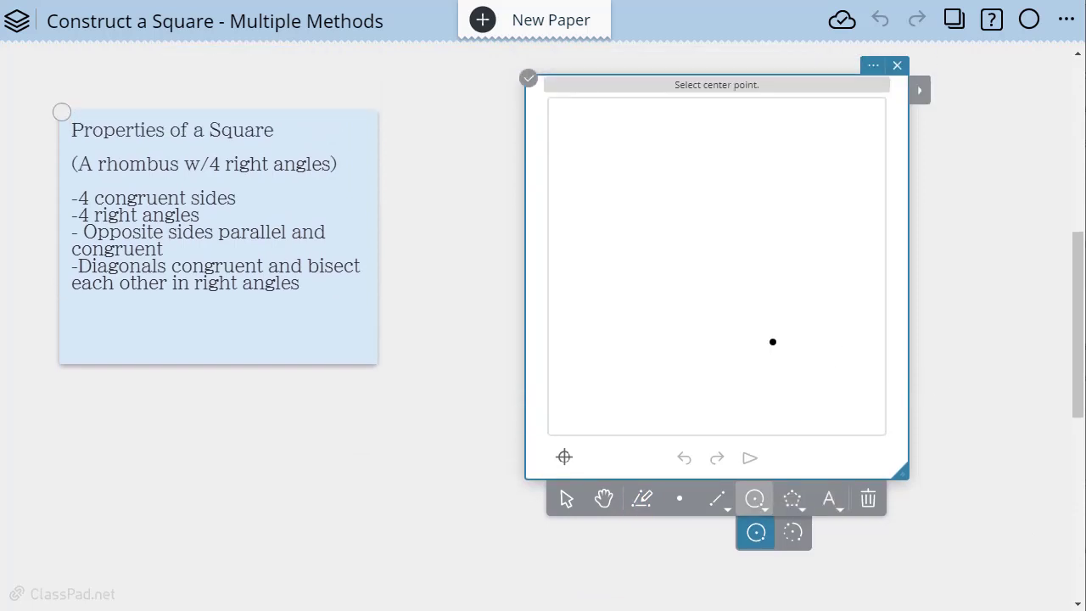
{"action": "left_click", "coordinate": [701, 259]}
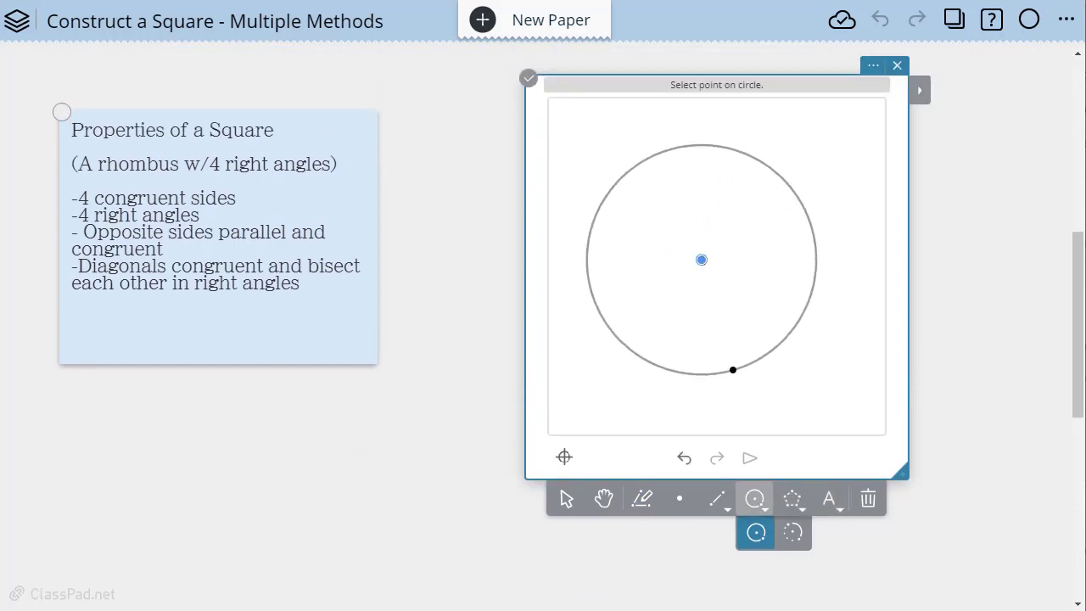
{"action": "left_click", "coordinate": [734, 371]}
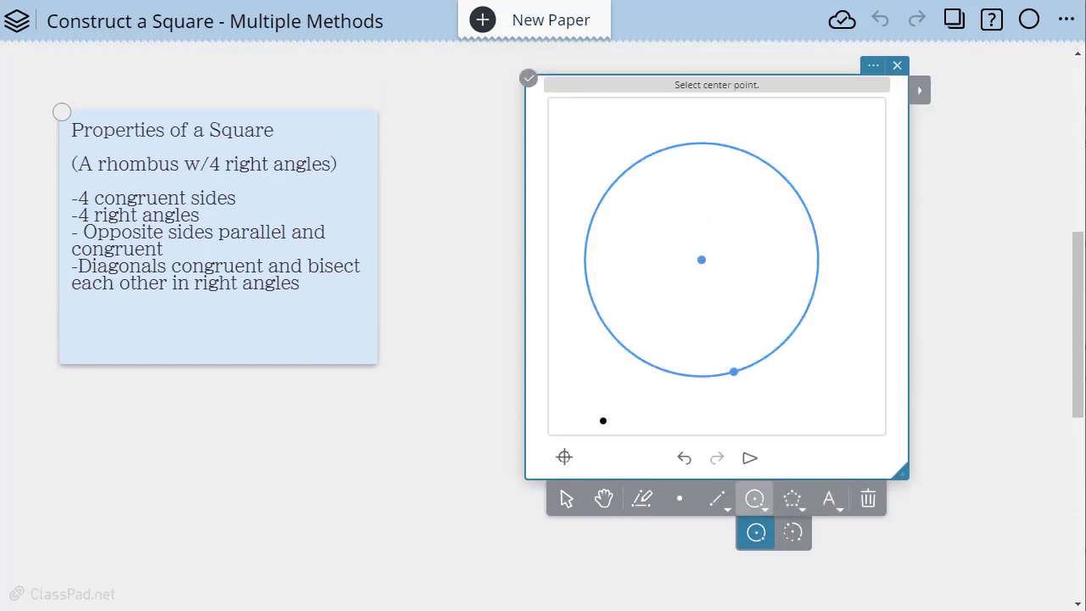
{"action": "left_click", "coordinate": [566, 499]}
- Draw a radius segment from the circle's center to the defining point on its circumference
{"action": "left_click", "coordinate": [715, 499]}
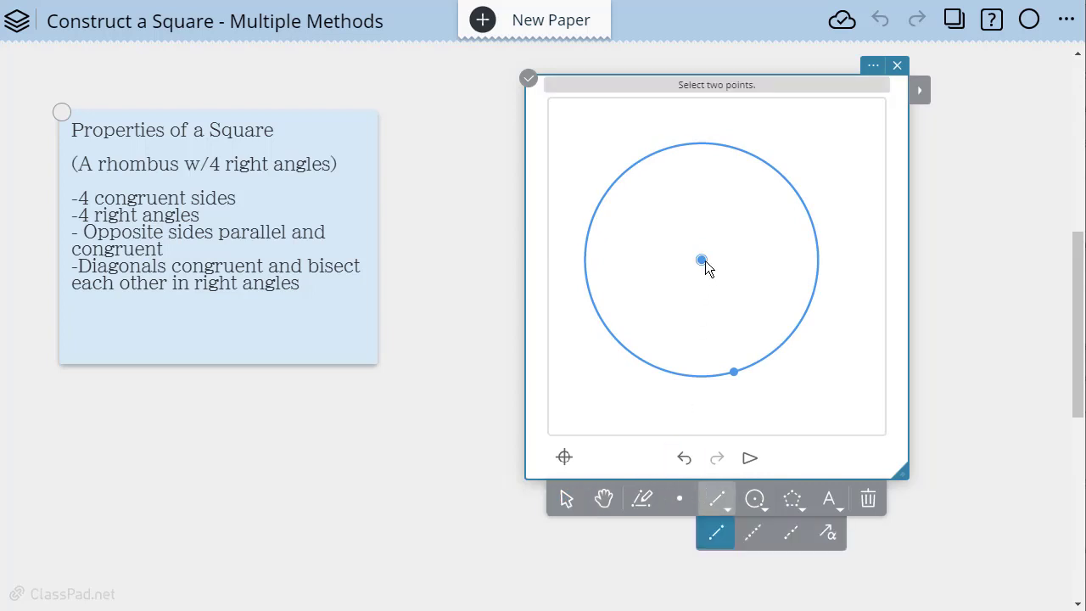
{"action": "left_click", "coordinate": [701, 259]}
{"action": "left_click", "coordinate": [734, 372]}
- Try a perpendicular bisector on the circle's radius segment and undo it
{"action": "left_click", "coordinate": [566, 501]}
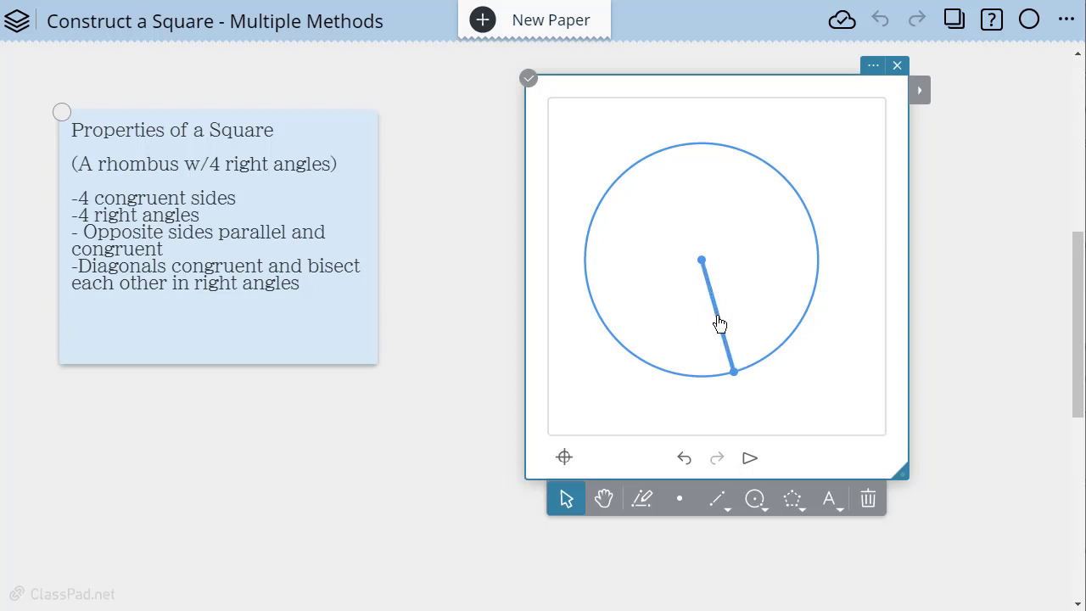
{"action": "left_click", "coordinate": [919, 92]}
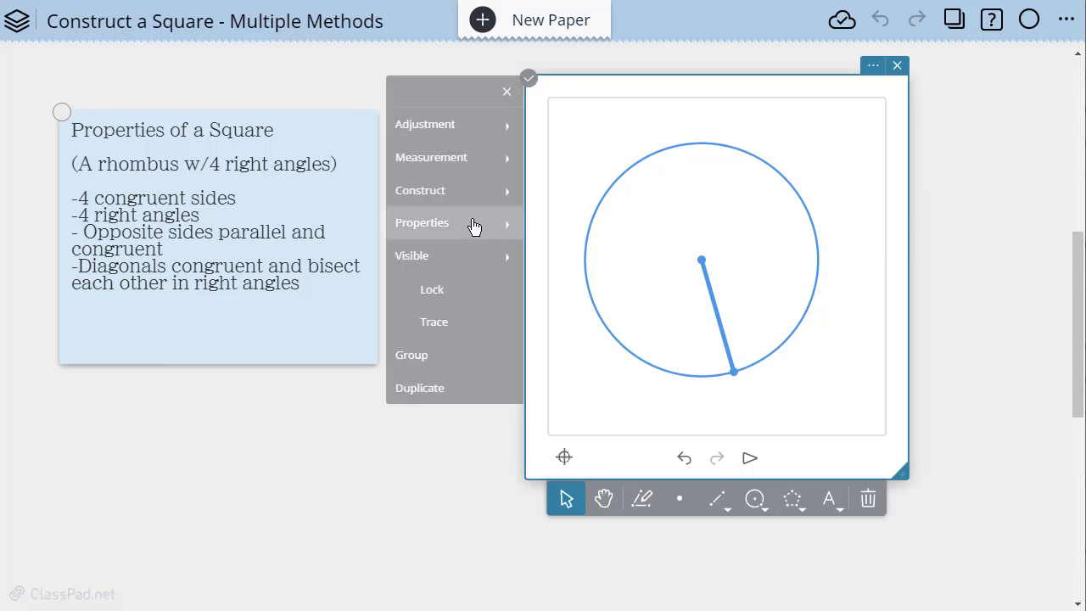
{"action": "left_click", "coordinate": [432, 197]}
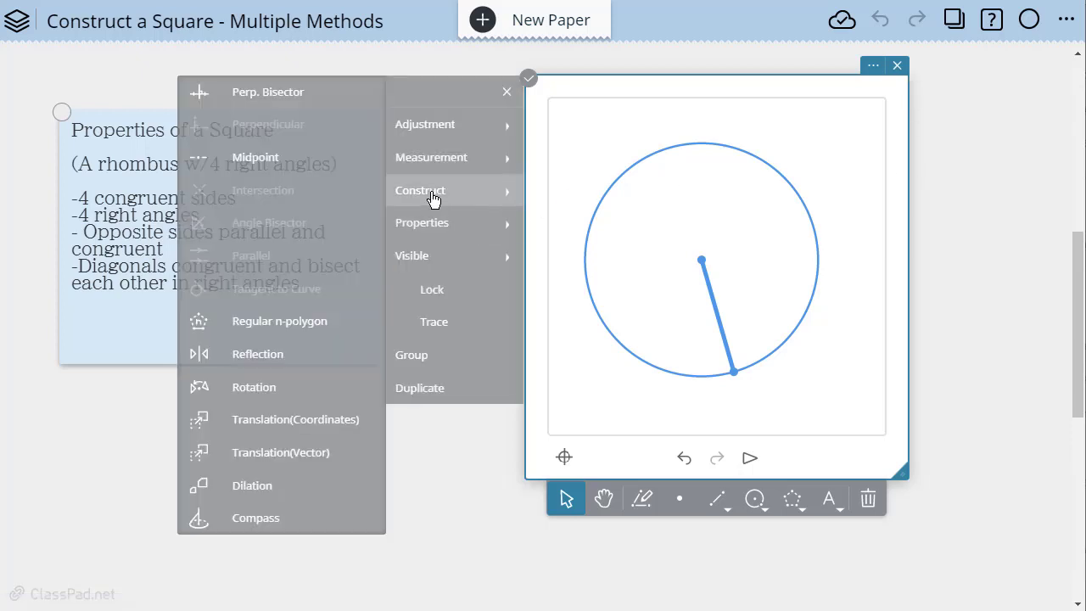
{"action": "left_click", "coordinate": [274, 100]}
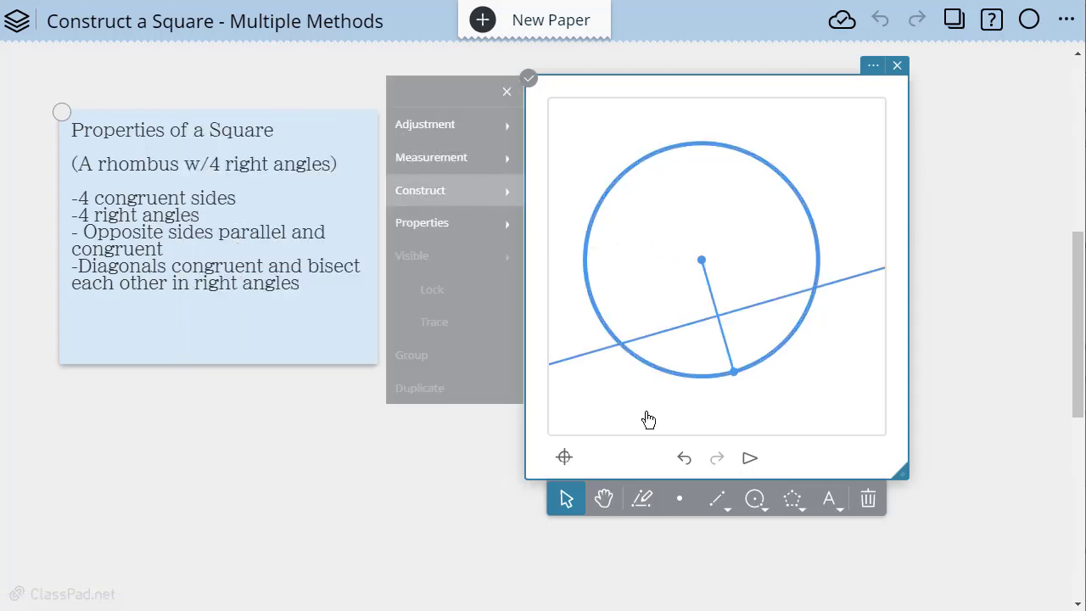
{"action": "left_click", "coordinate": [684, 457]}
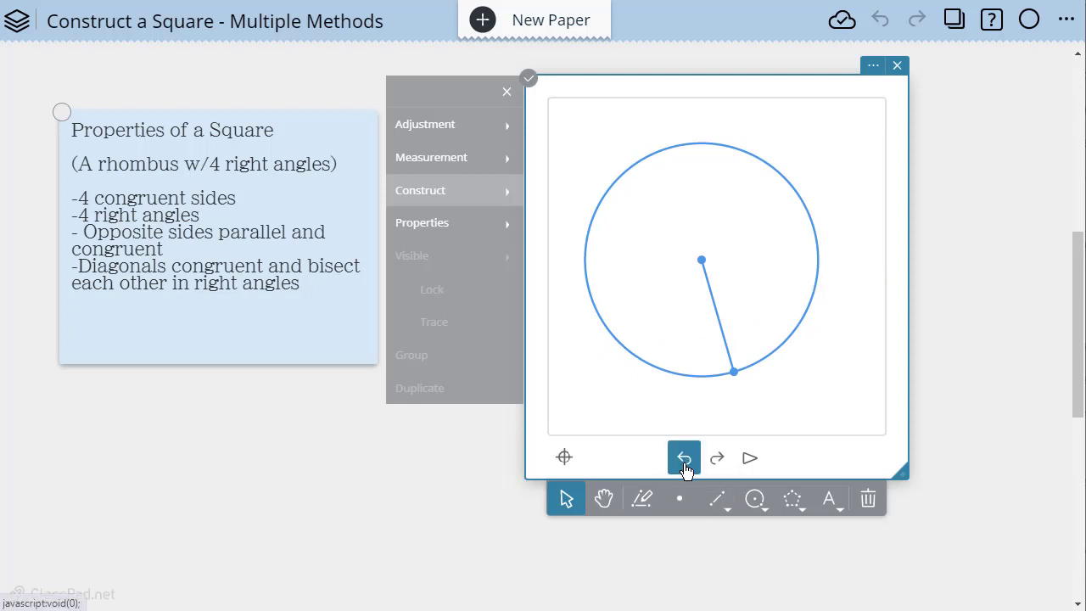
- Construct a line perpendicular to the radius segment through the circle's center
{"action": "left_click", "coordinate": [724, 337]}
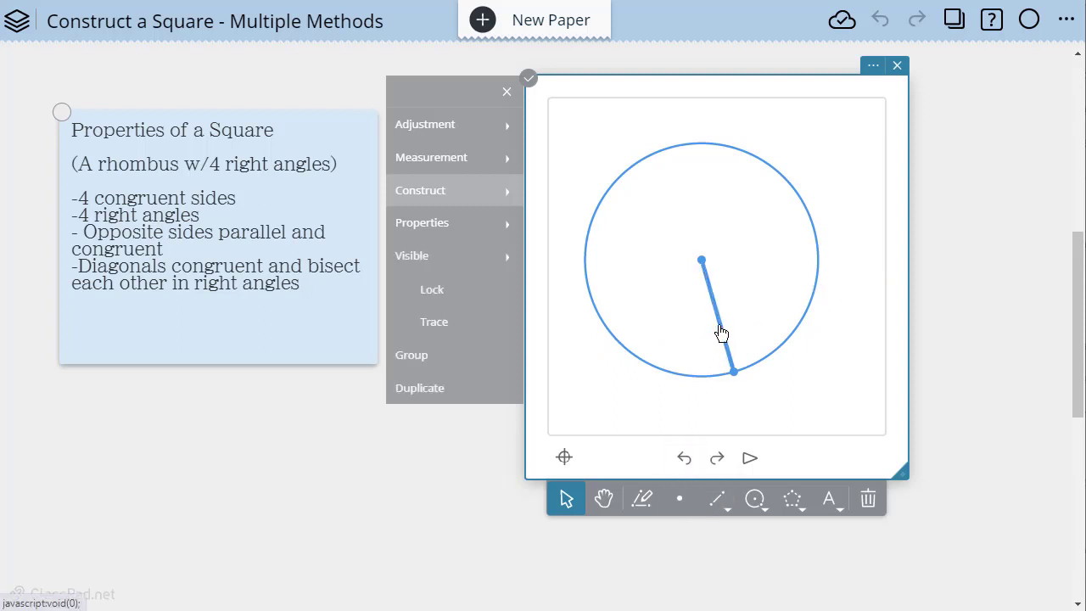
{"action": "left_click", "coordinate": [432, 198]}
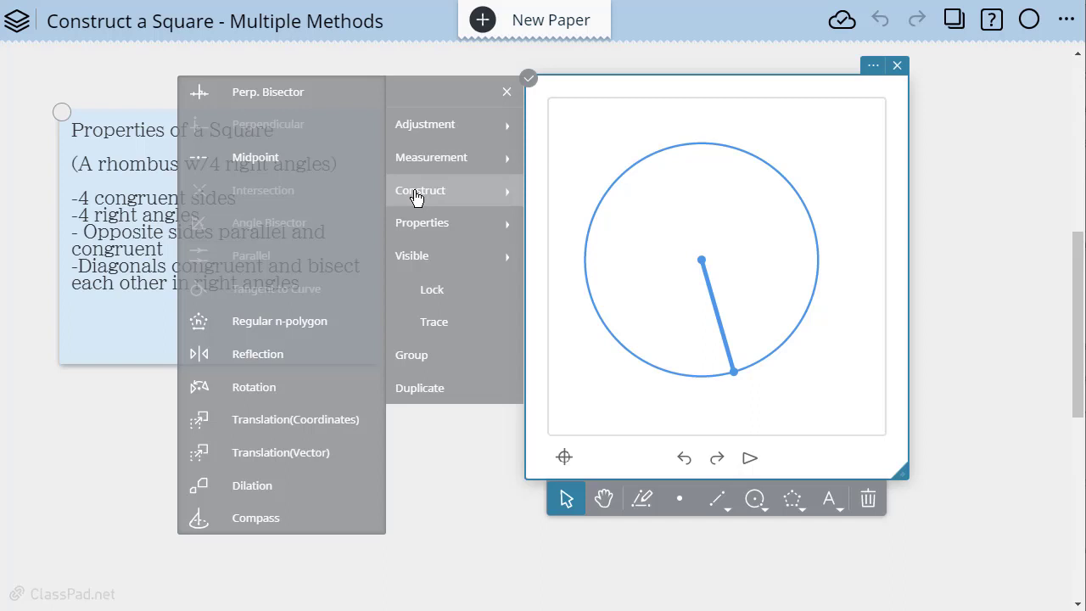
{"action": "left_click", "coordinate": [702, 260]}
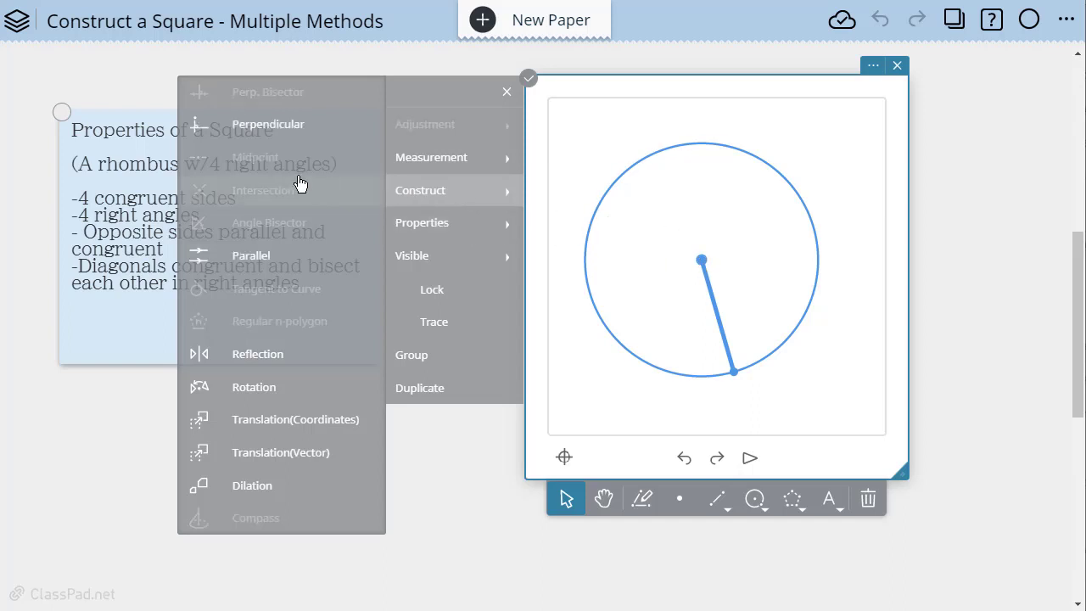
{"action": "left_click", "coordinate": [281, 127]}
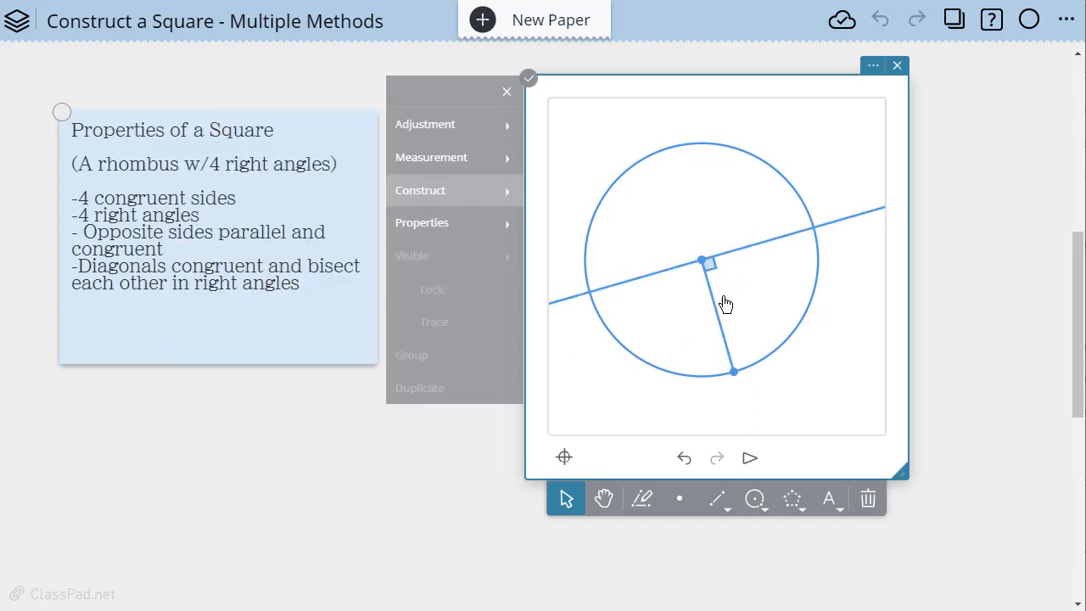
- Construct the two intersection points of the perpendicular line and the circle
{"action": "left_click", "coordinate": [569, 507]}
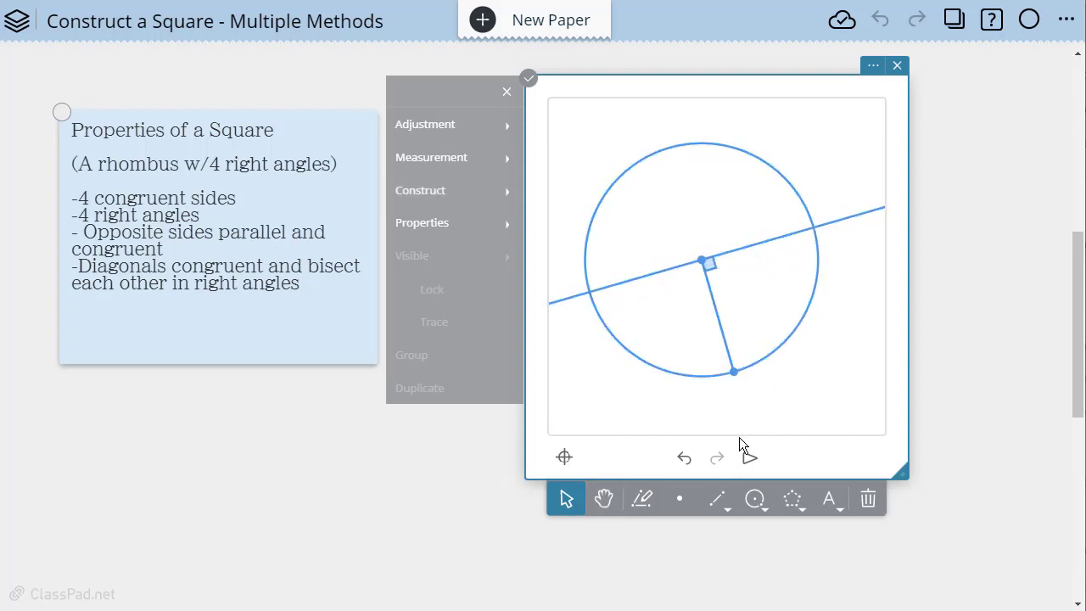
{"action": "left_click", "coordinate": [641, 278]}
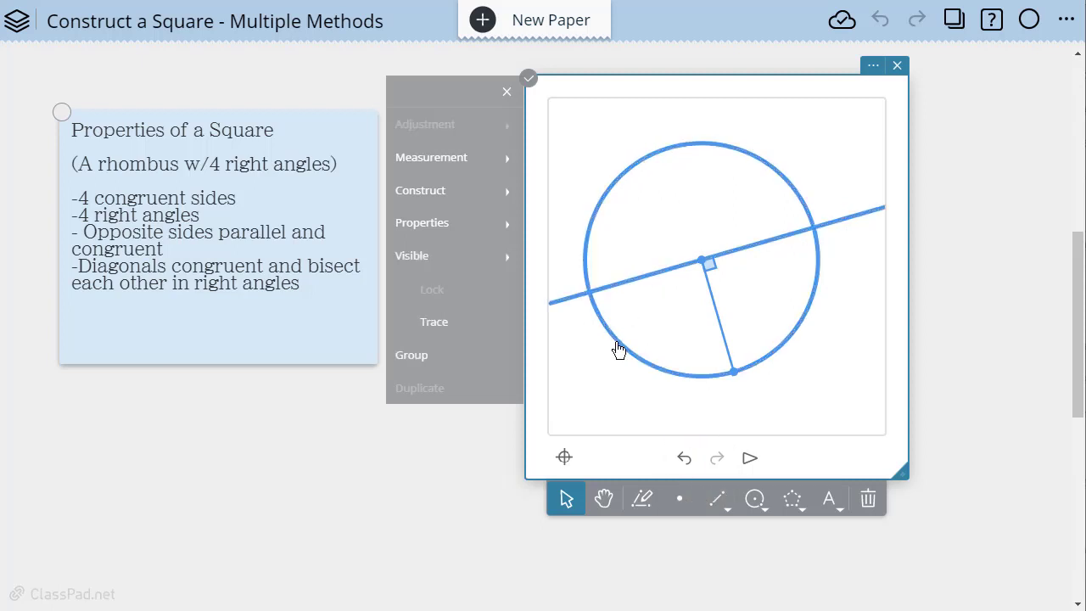
{"action": "left_click", "coordinate": [873, 68]}
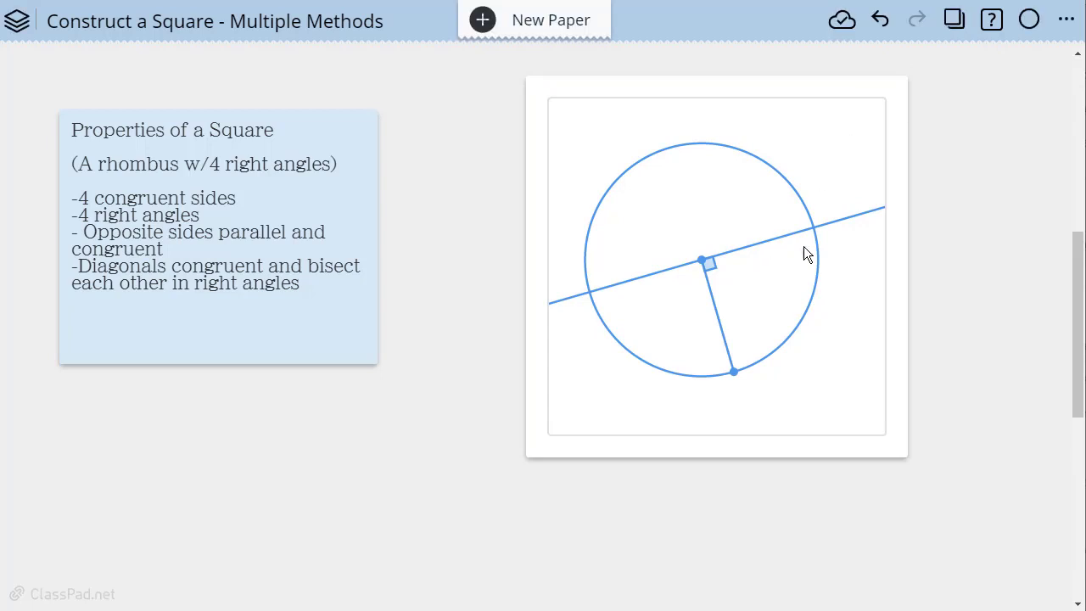
{"action": "left_click", "coordinate": [827, 227]}
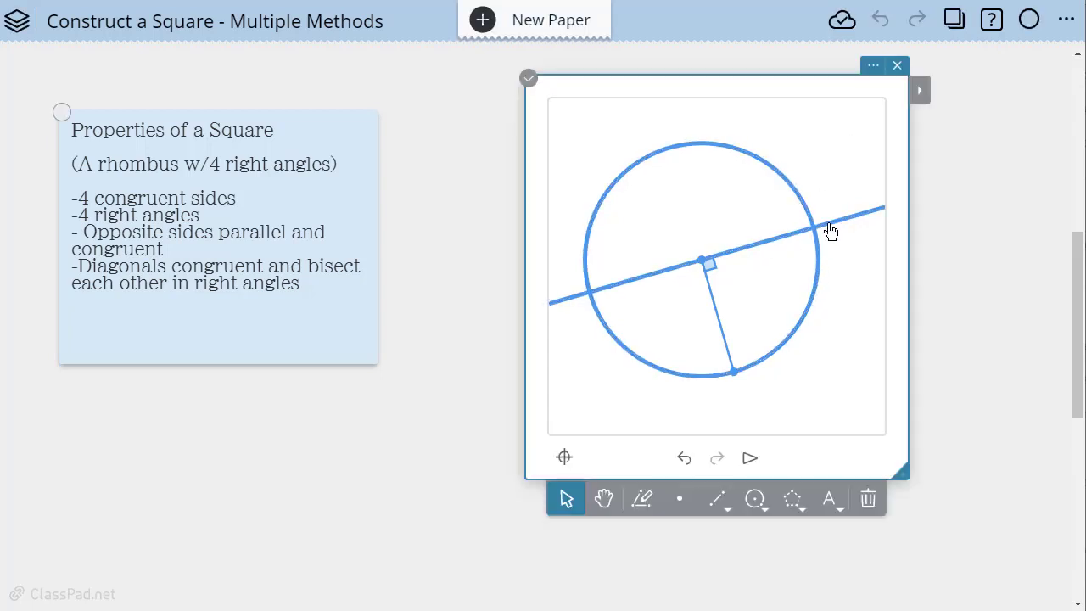
{"action": "left_click", "coordinate": [920, 95]}
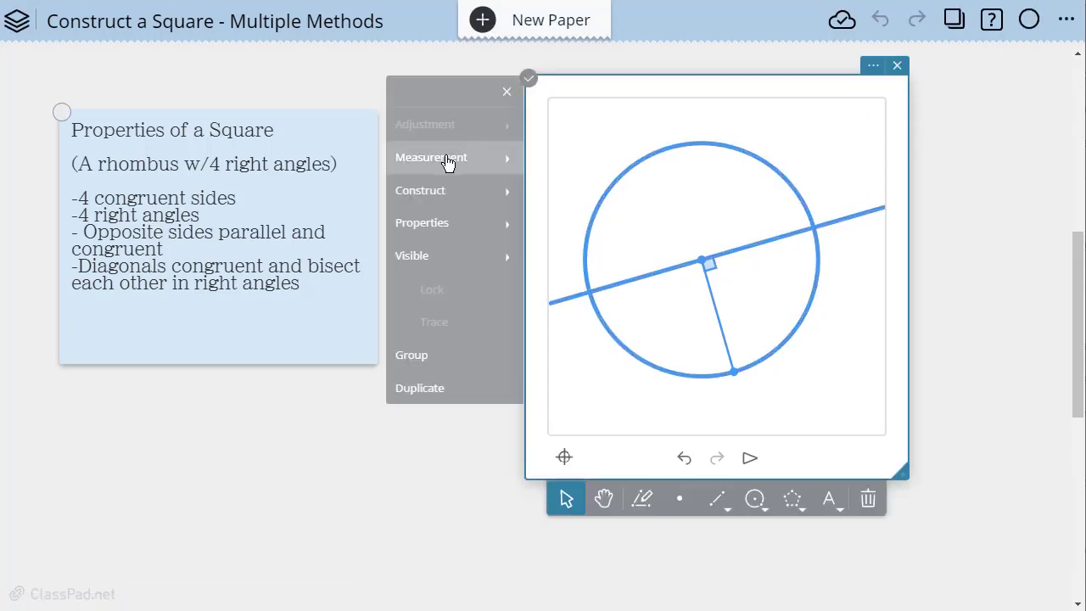
{"action": "left_click", "coordinate": [438, 200]}
{"action": "left_click", "coordinate": [296, 190]}
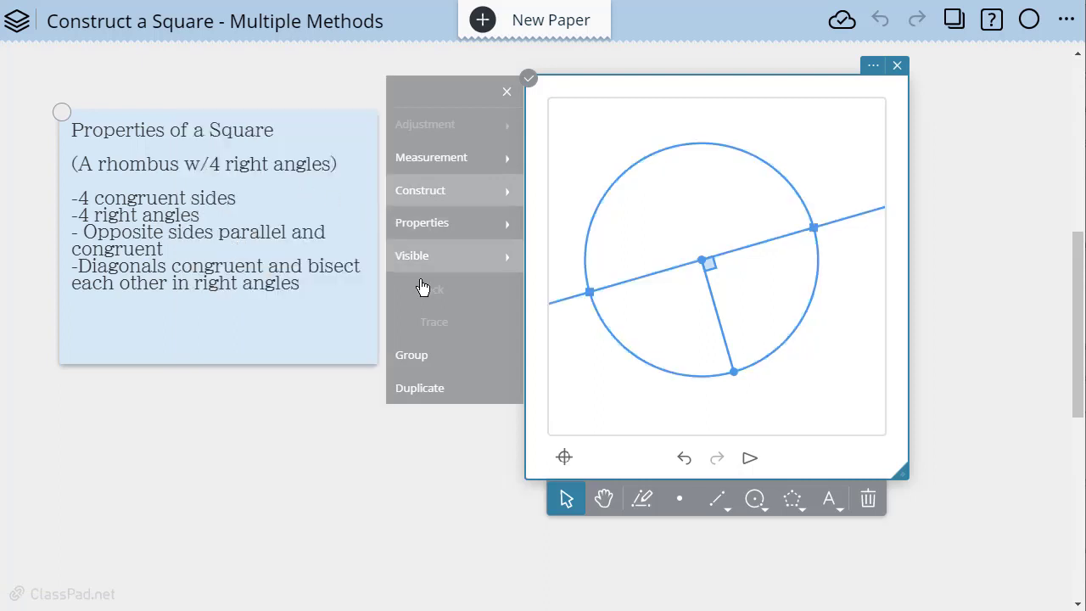
{"action": "left_click", "coordinate": [388, 499]}
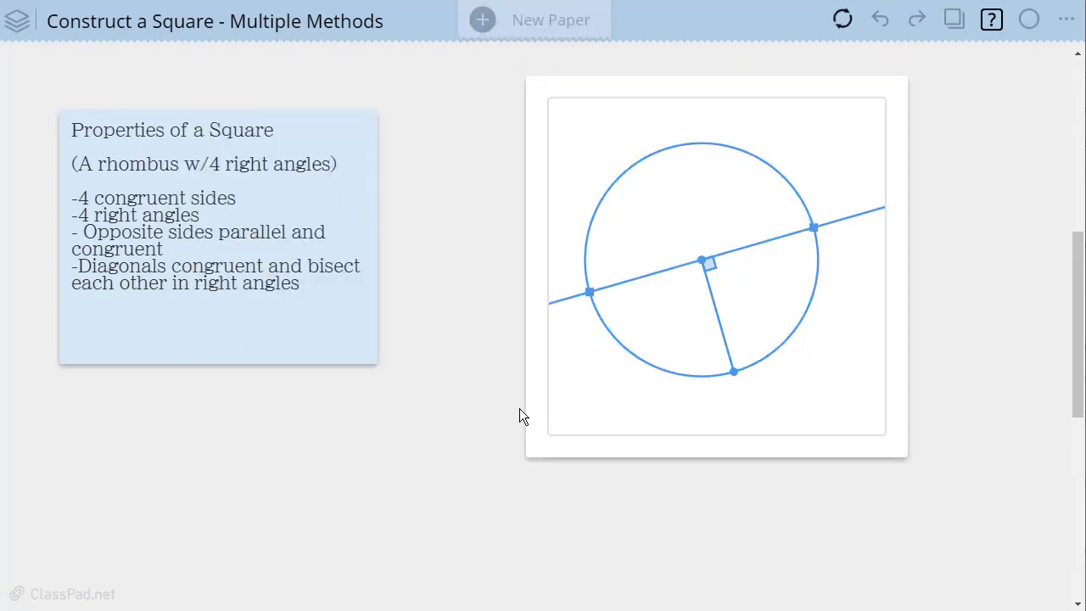
- Hide the perpendicular line through the center, keeping its intersection points with the circle
{"action": "left_click", "coordinate": [847, 218]}
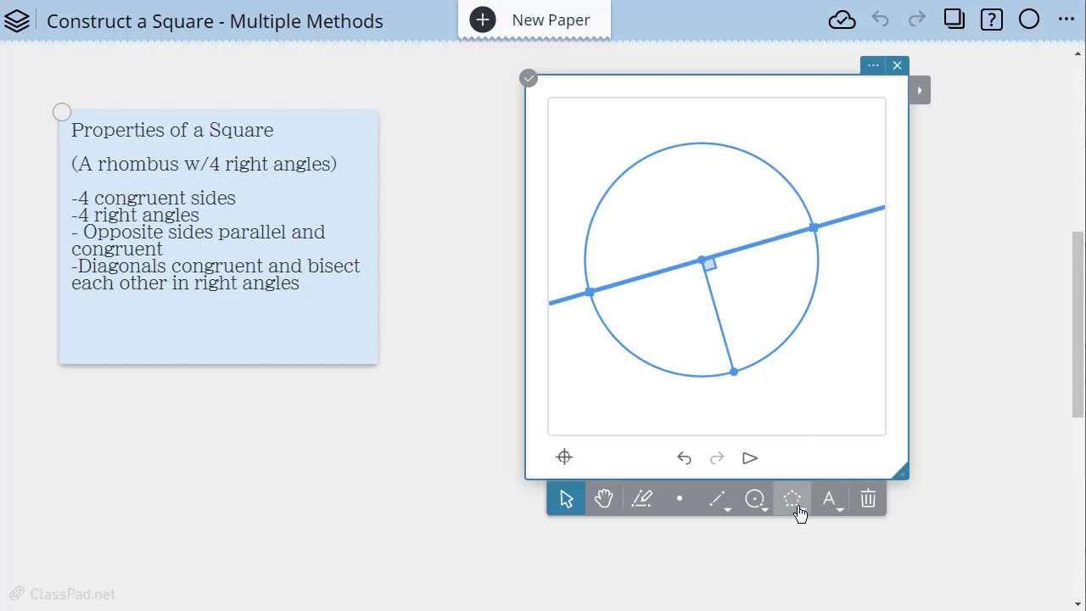
{"action": "left_click", "coordinate": [919, 92]}
{"action": "mouse_move", "coordinate": [441, 269]}
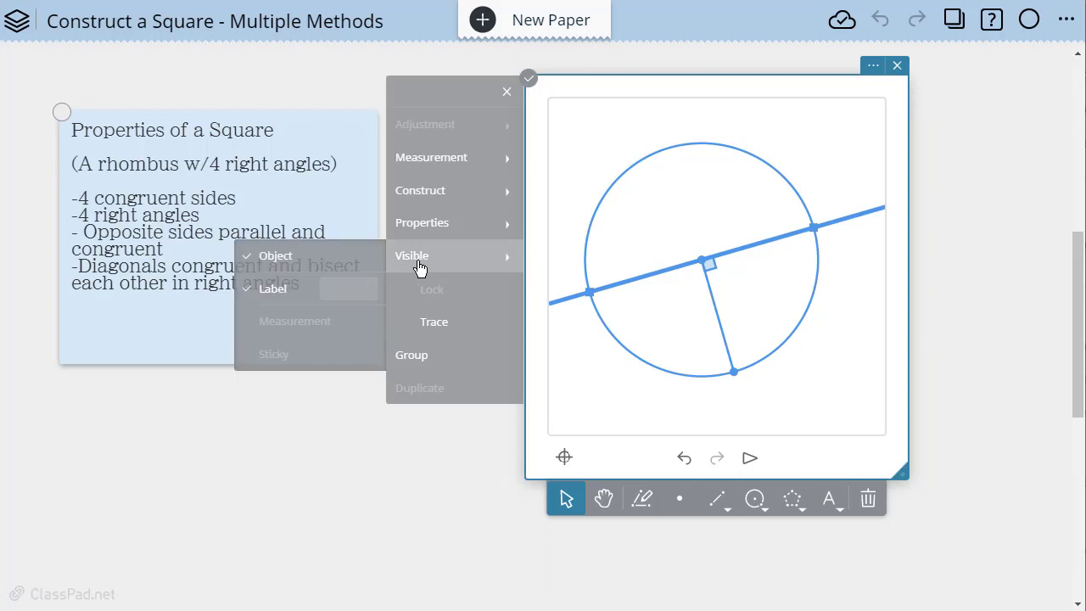
{"action": "left_click", "coordinate": [254, 268]}
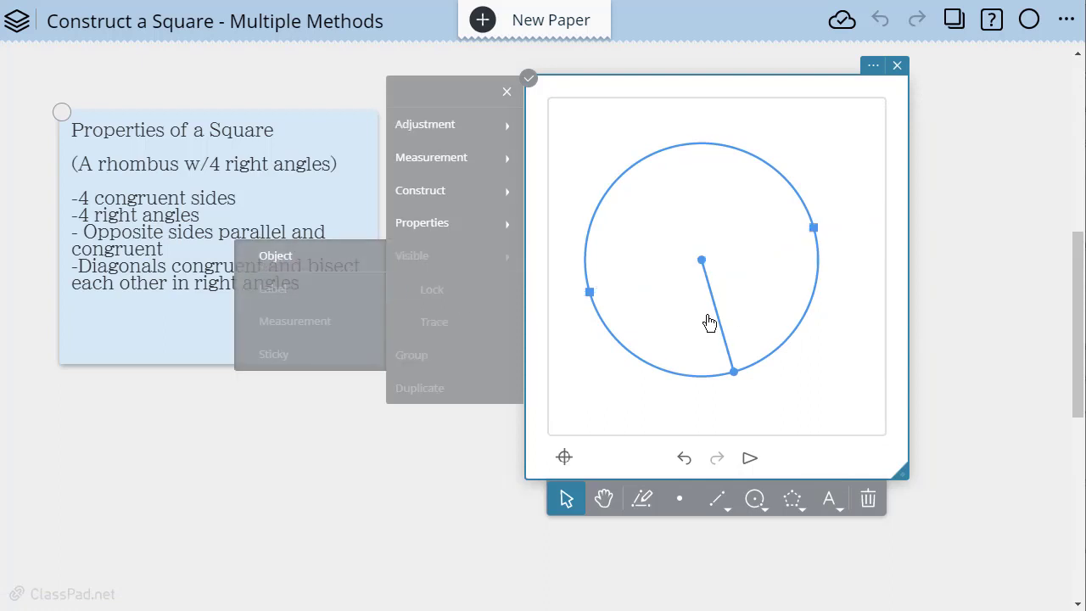
- Draw a second radius segment from the circle's center to the intersection point on its left side
{"action": "left_click", "coordinate": [717, 499]}
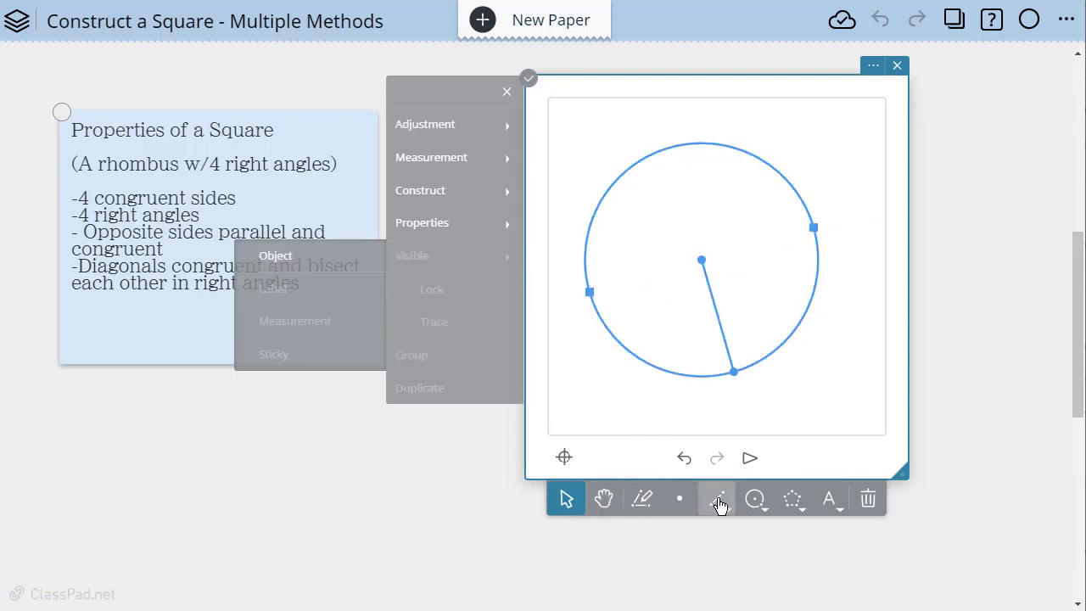
{"action": "left_click", "coordinate": [705, 263]}
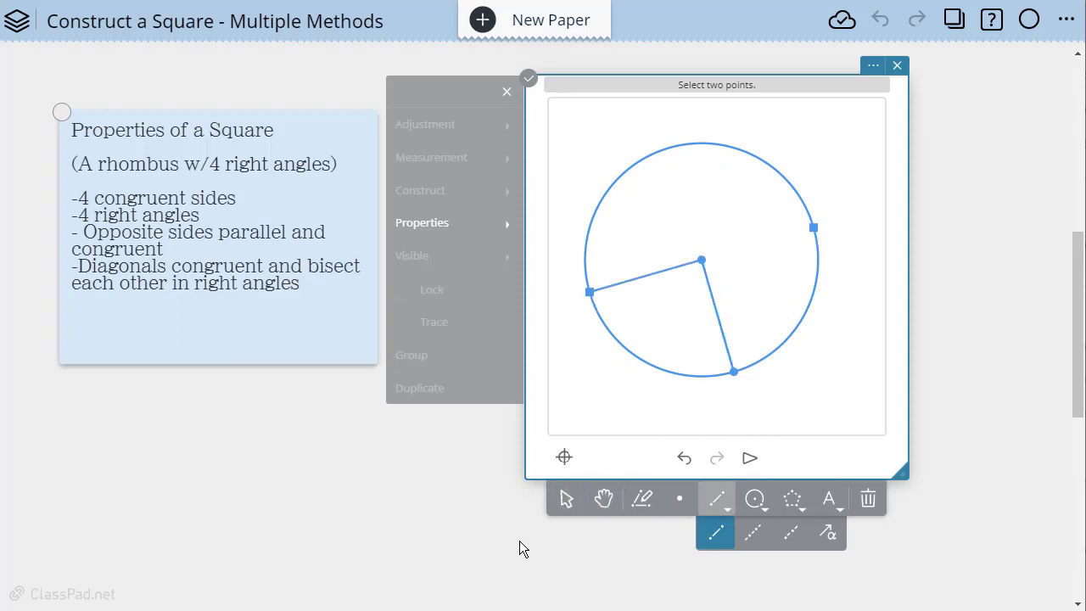
{"action": "left_click", "coordinate": [566, 507]}
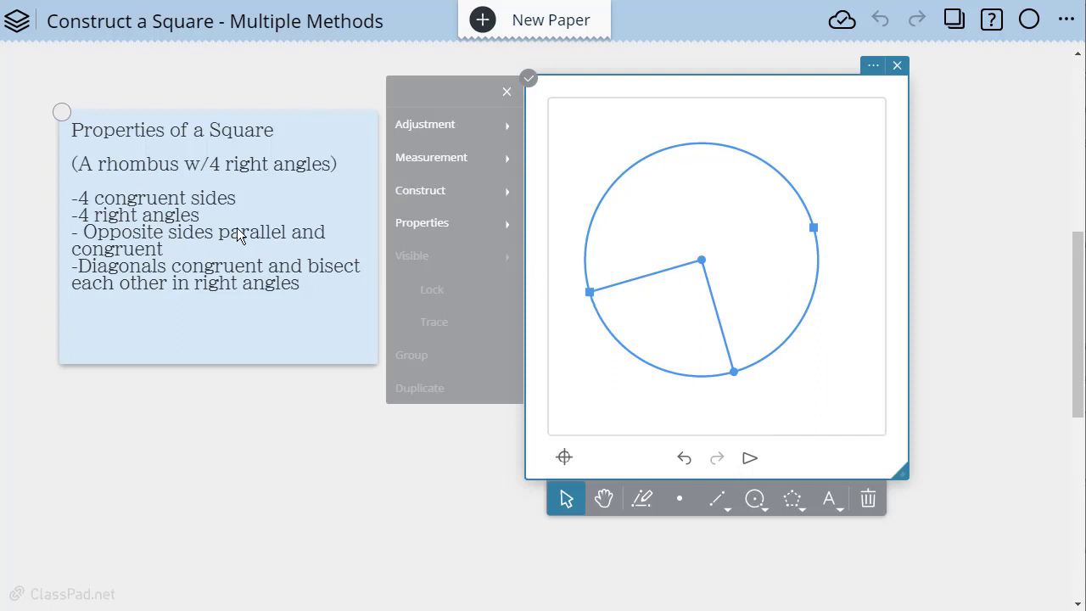
{"action": "left_click", "coordinate": [645, 286]}
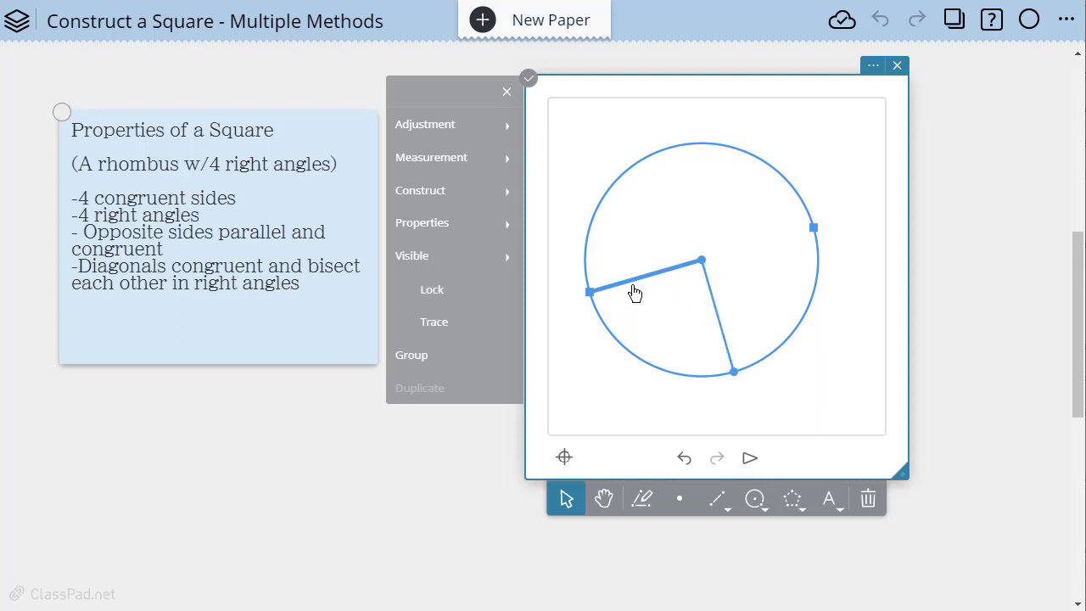
{"action": "left_click", "coordinate": [434, 201]}
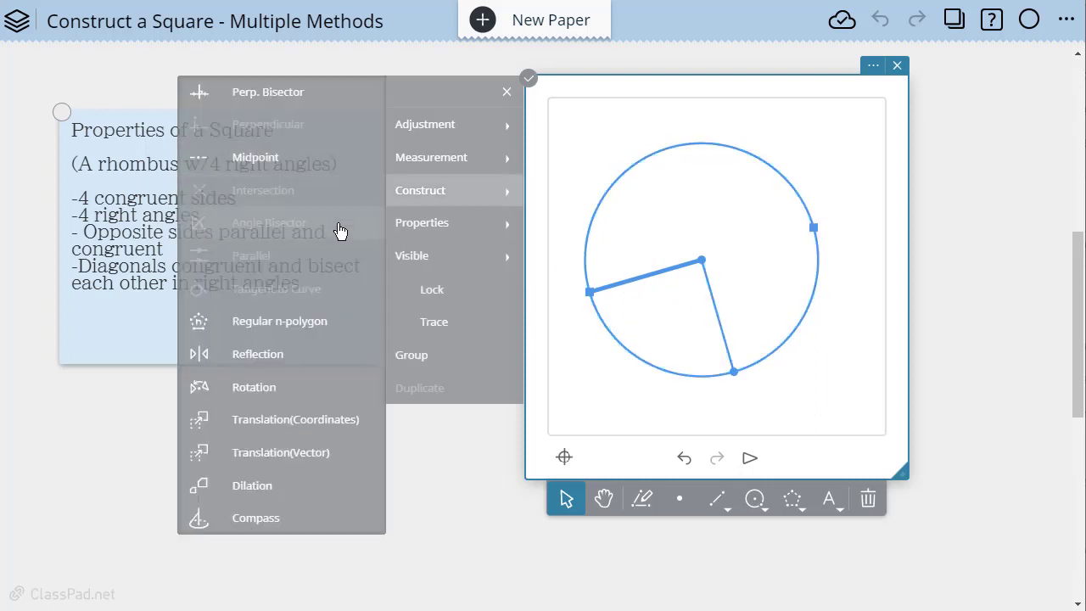
{"action": "left_click", "coordinate": [702, 261]}
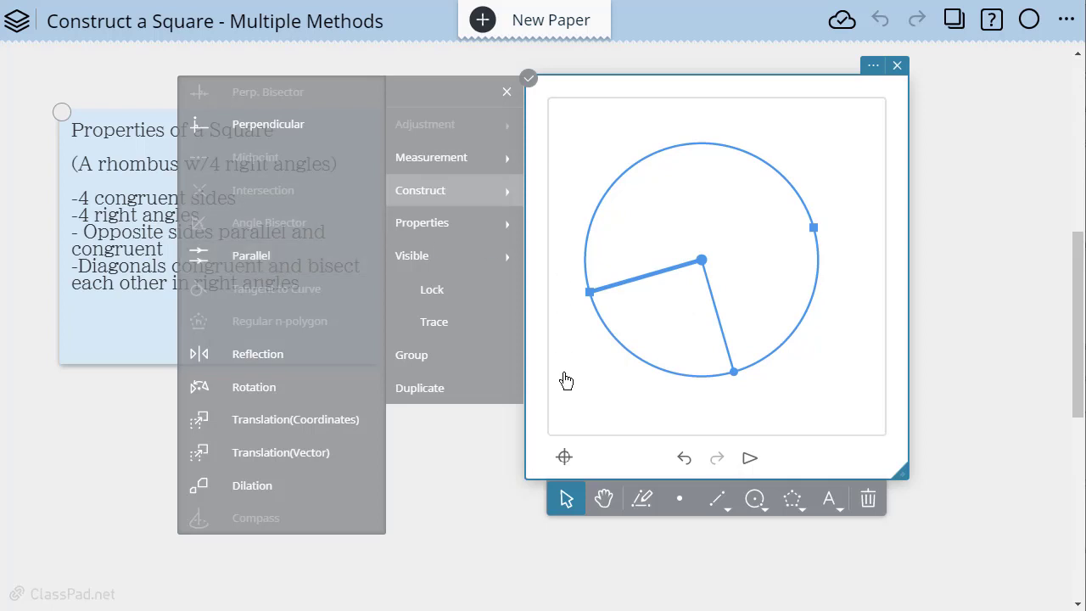
{"action": "left_click", "coordinate": [596, 384]}
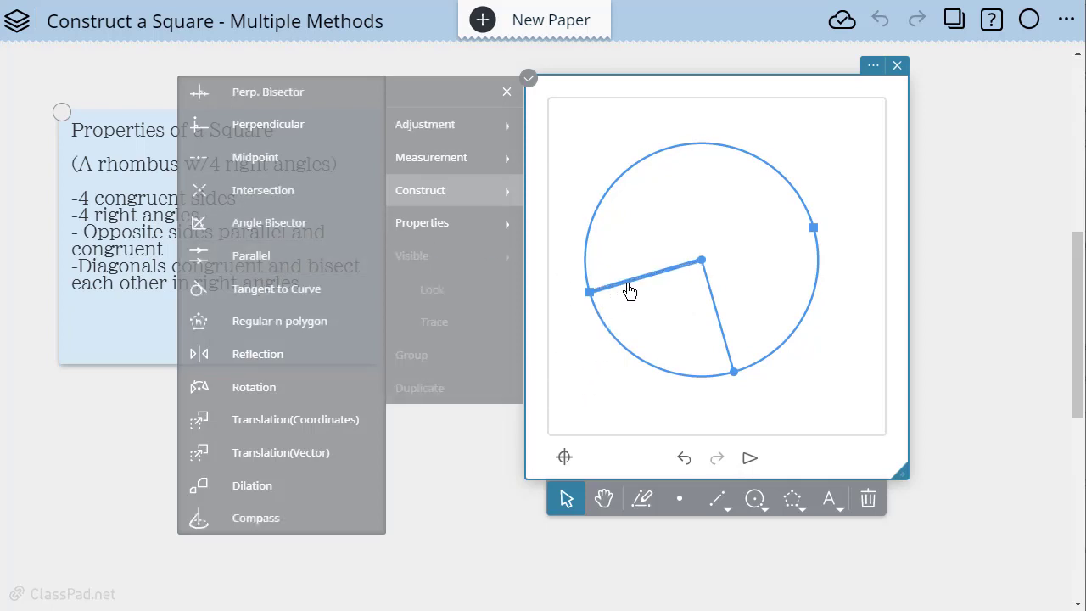
- Construct a line parallel to the second radius through the circle's defining point on its lower edge
{"action": "left_click", "coordinate": [629, 292]}
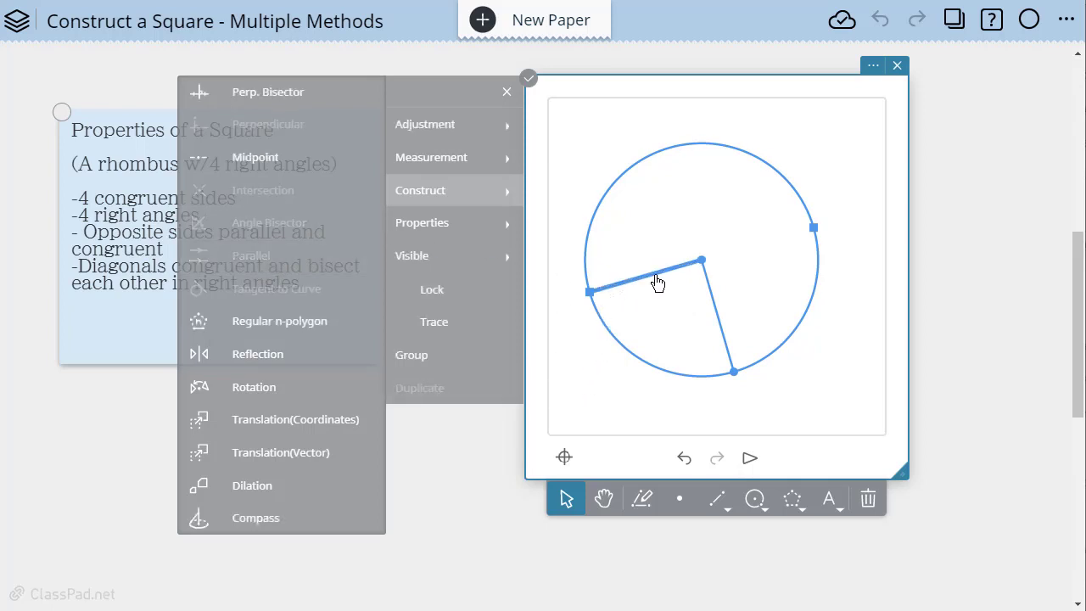
{"action": "left_click", "coordinate": [734, 371]}
{"action": "left_click", "coordinate": [283, 257]}
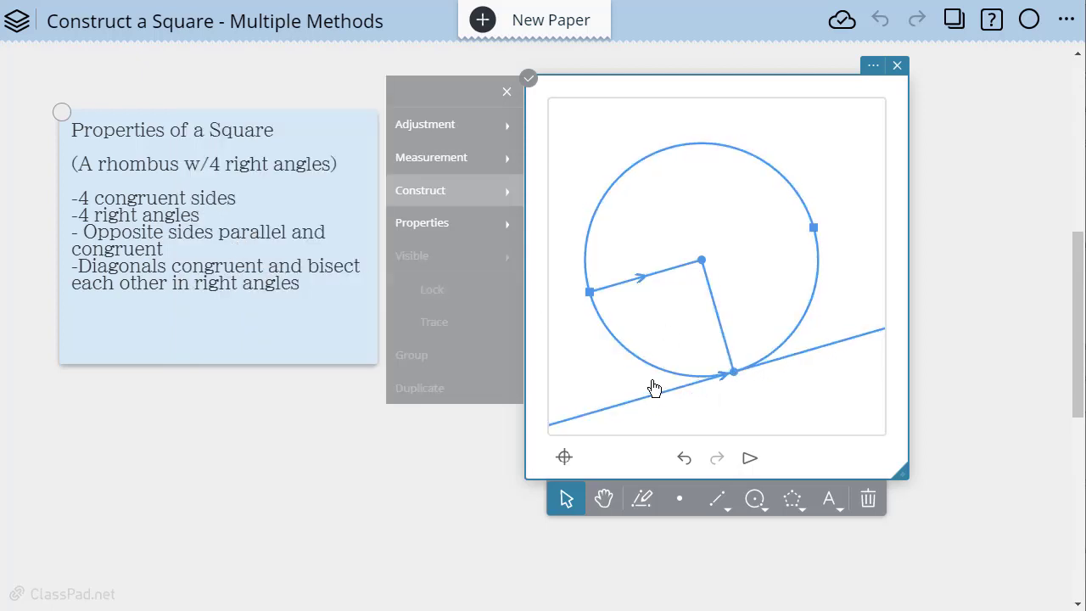
- Construct a line parallel to the original radius through the endpoint of the second radius on the circle
{"action": "left_click", "coordinate": [718, 324]}
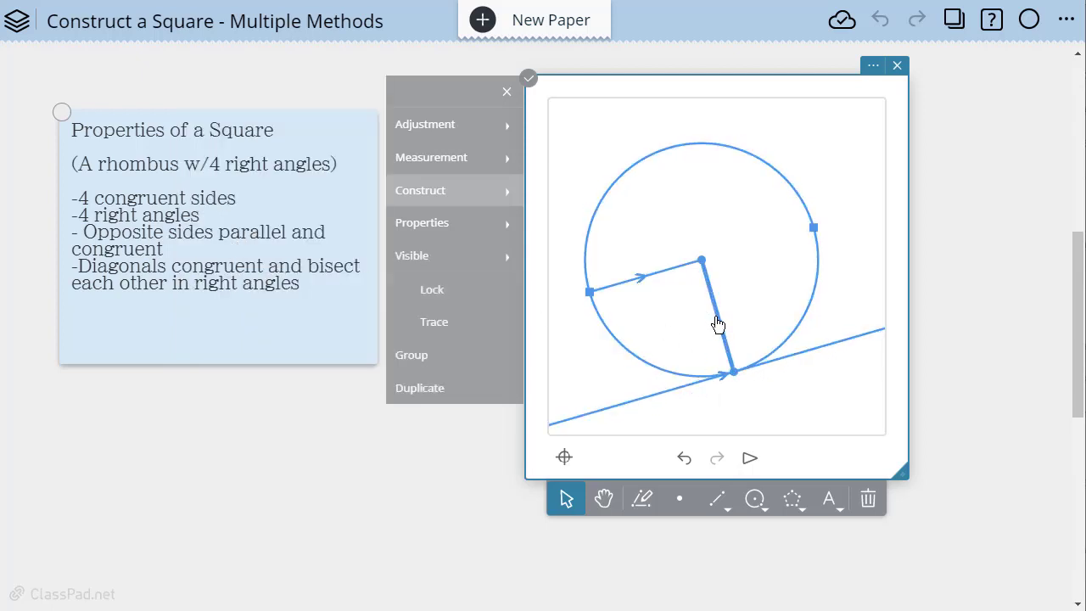
{"action": "left_click", "coordinate": [591, 293]}
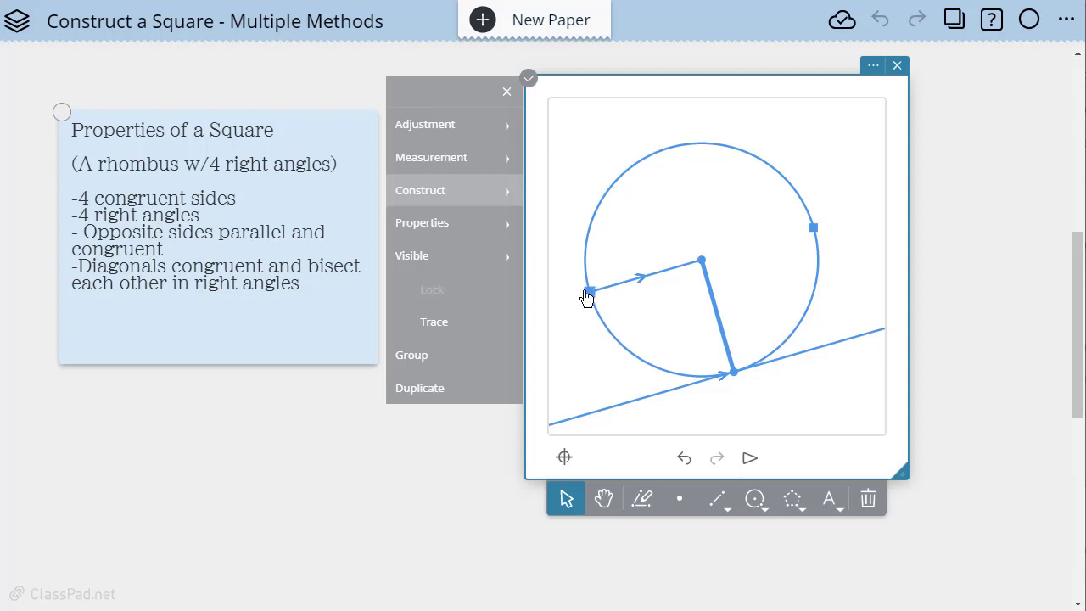
{"action": "left_click", "coordinate": [429, 194]}
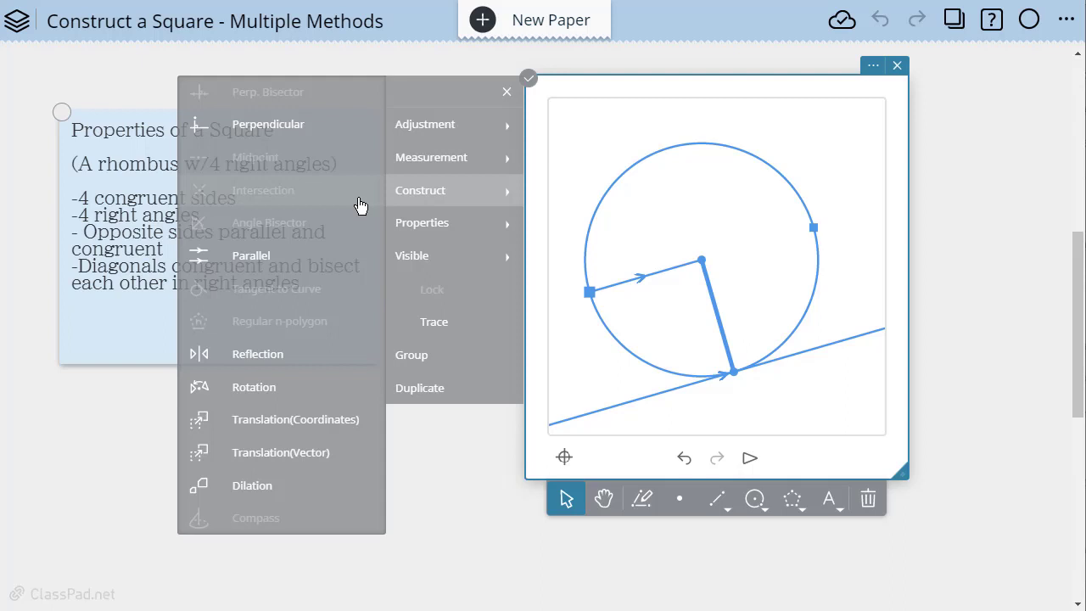
{"action": "left_click", "coordinate": [297, 255]}
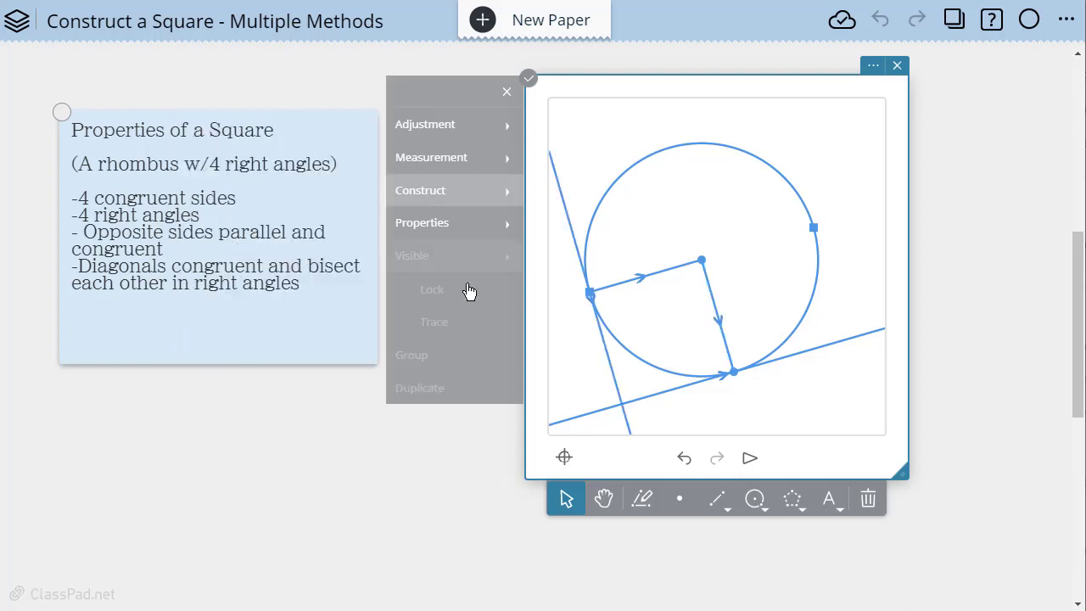
- Construct the intersection point of the two parallel lines outside the circle as the fourth corner
{"action": "left_click", "coordinate": [667, 392]}
{"action": "left_click", "coordinate": [617, 393]}
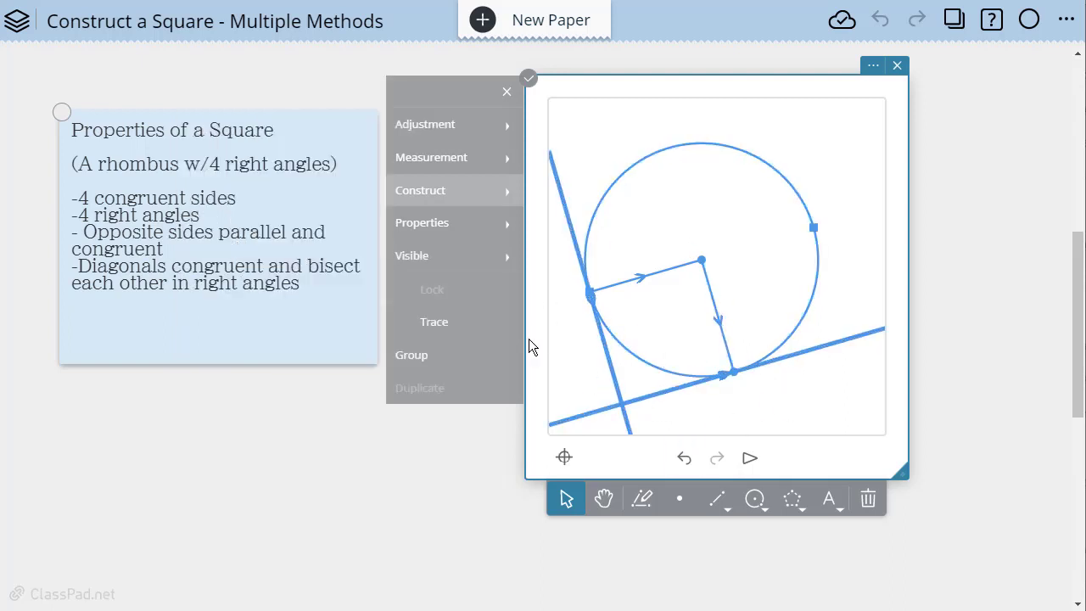
{"action": "left_click", "coordinate": [441, 195]}
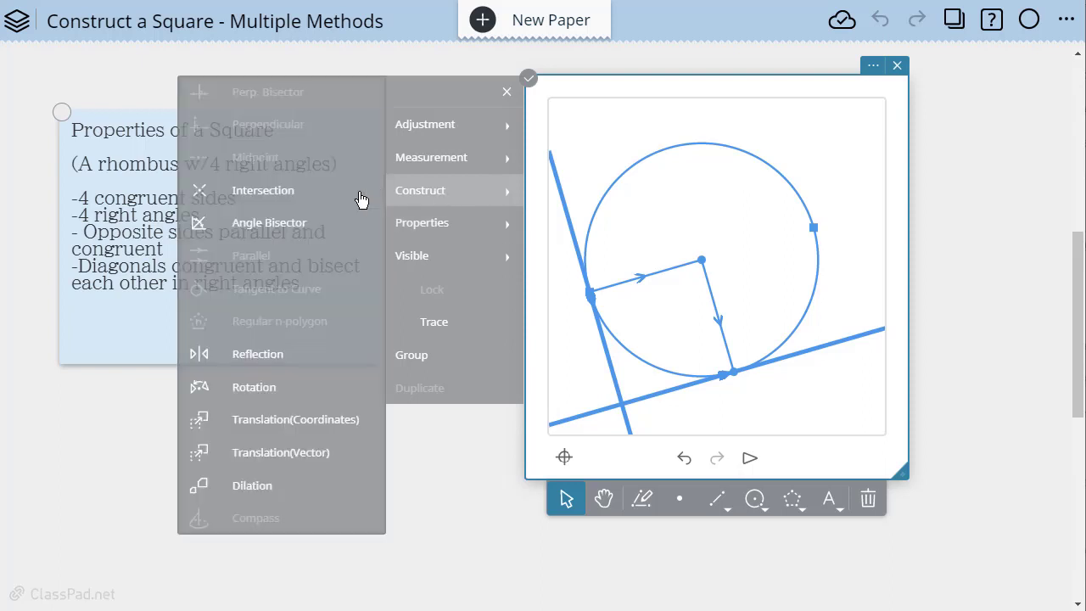
{"action": "left_click", "coordinate": [294, 193]}
{"action": "left_click", "coordinate": [848, 409]}
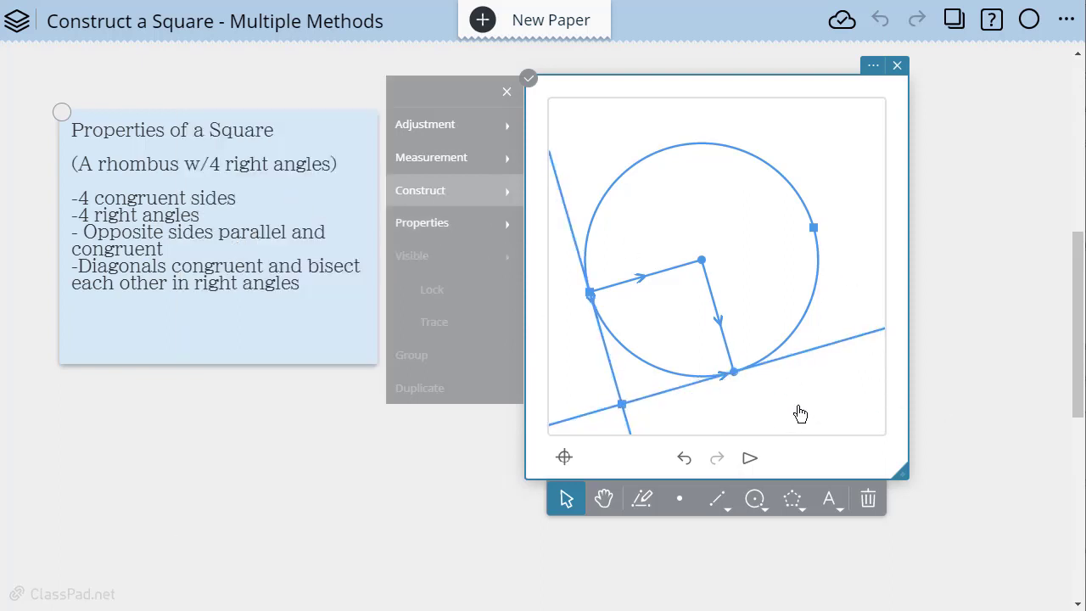
- Construct a polygon through the circle's center, the two radius endpoints and the intersection of the parallel lines
{"action": "left_click", "coordinate": [791, 500]}
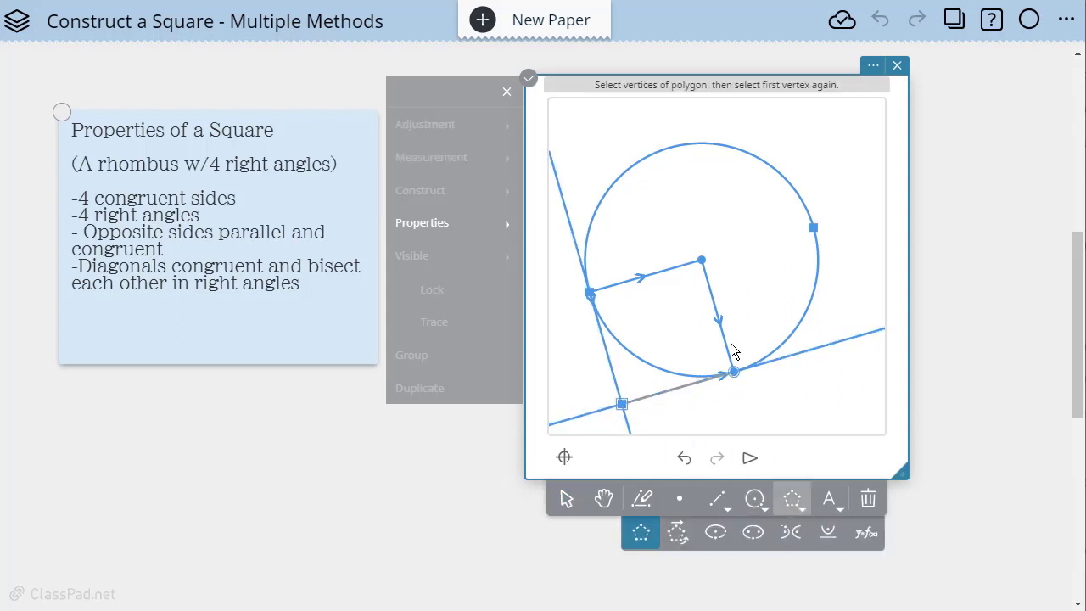
{"action": "left_click", "coordinate": [590, 293]}
{"action": "left_click", "coordinate": [622, 404]}
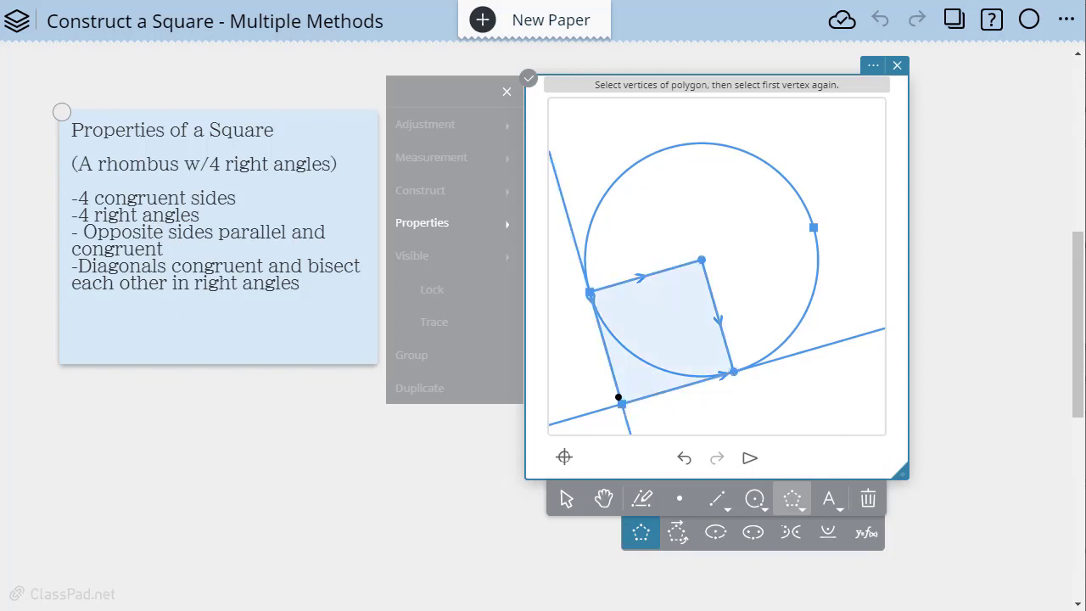
{"action": "left_click", "coordinate": [566, 499]}
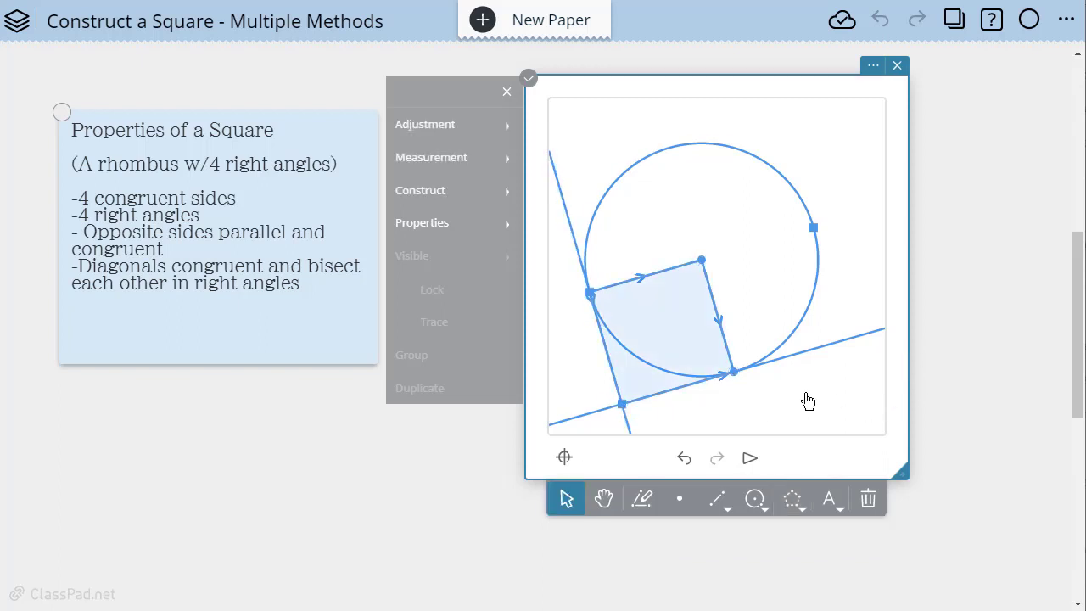
- Test the square by moving the circle's defining point up toward the right and its center downward
{"action": "left_click", "coordinate": [698, 278]}
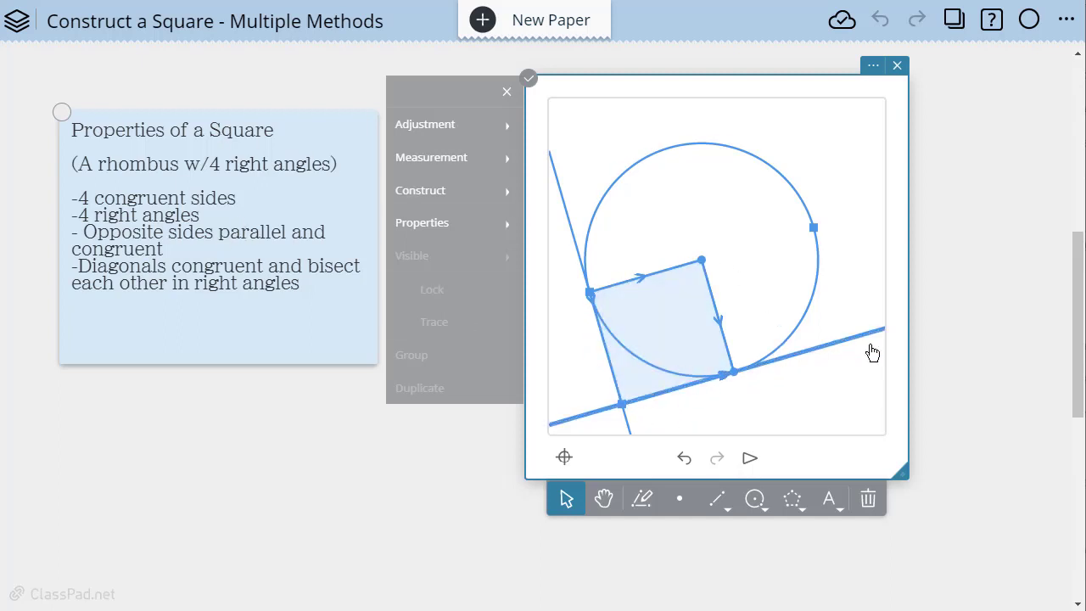
{"action": "left_click_drag", "start_coordinate": [734, 374], "coordinate": [830, 248]}
{"action": "left_click_drag", "start_coordinate": [701, 261], "coordinate": [709, 355]}
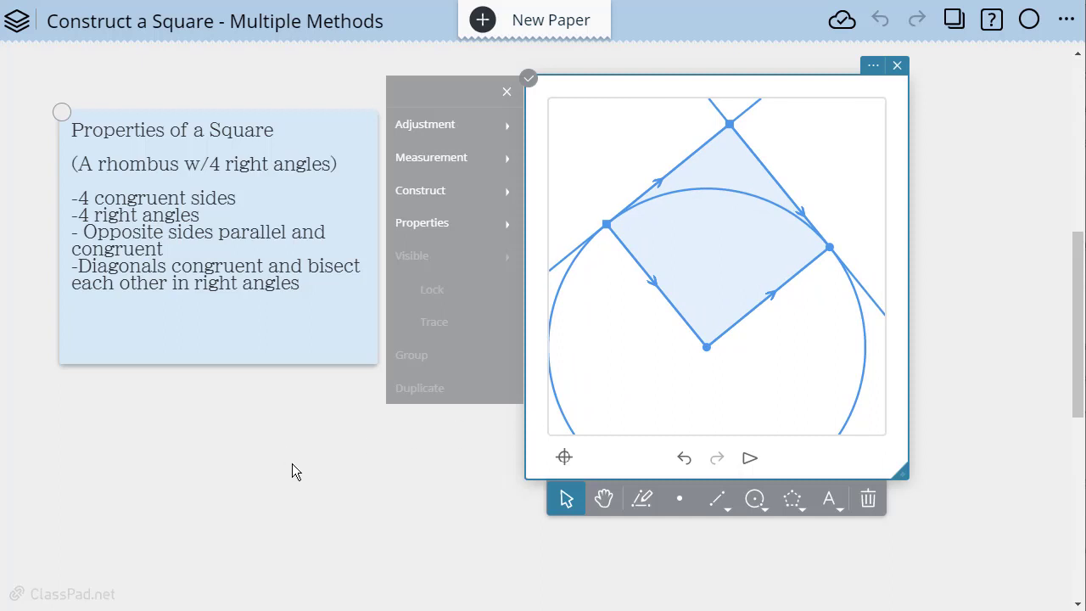
- Add a new blank geometry sketch in the empty space below the finished circle construction
{"action": "scroll", "coordinate": [294, 469], "scroll_direction": "down", "scroll_amount": 2}
{"action": "scroll", "coordinate": [298, 452], "scroll_direction": "down", "scroll_amount": 2}
{"action": "scroll", "coordinate": [298, 451], "scroll_direction": "down", "scroll_amount": 2}
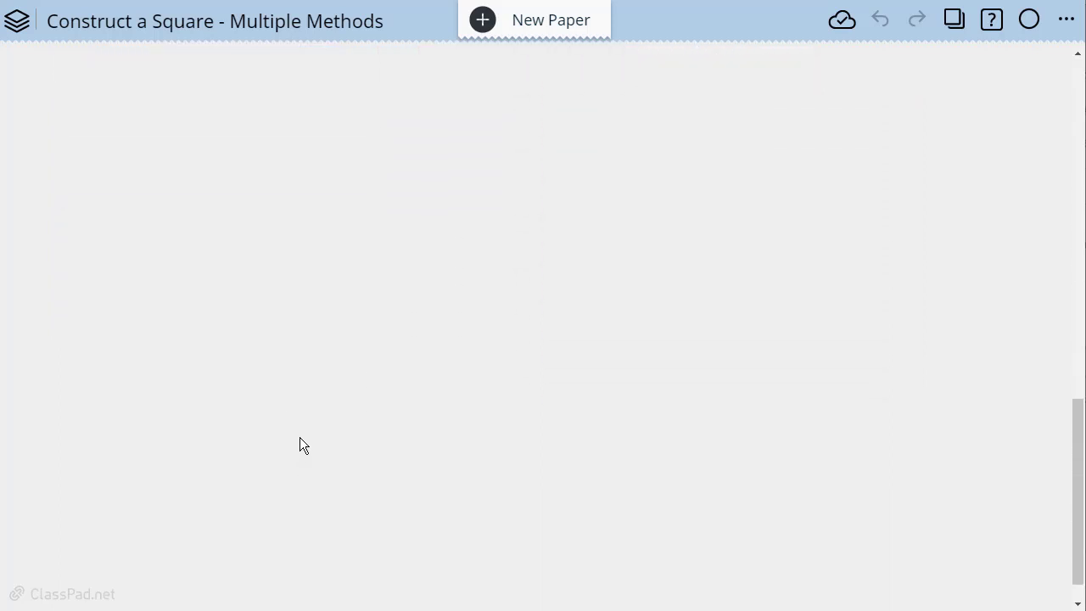
{"action": "scroll", "coordinate": [407, 280], "scroll_direction": "up", "scroll_amount": 3}
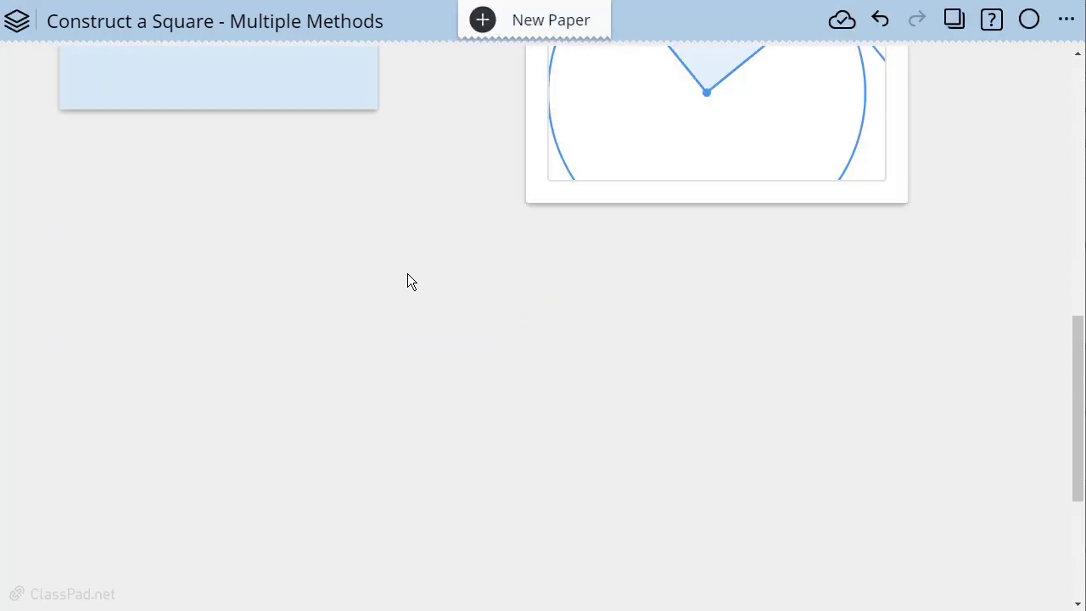
{"action": "scroll", "coordinate": [836, 326], "scroll_direction": "up", "scroll_amount": 3}
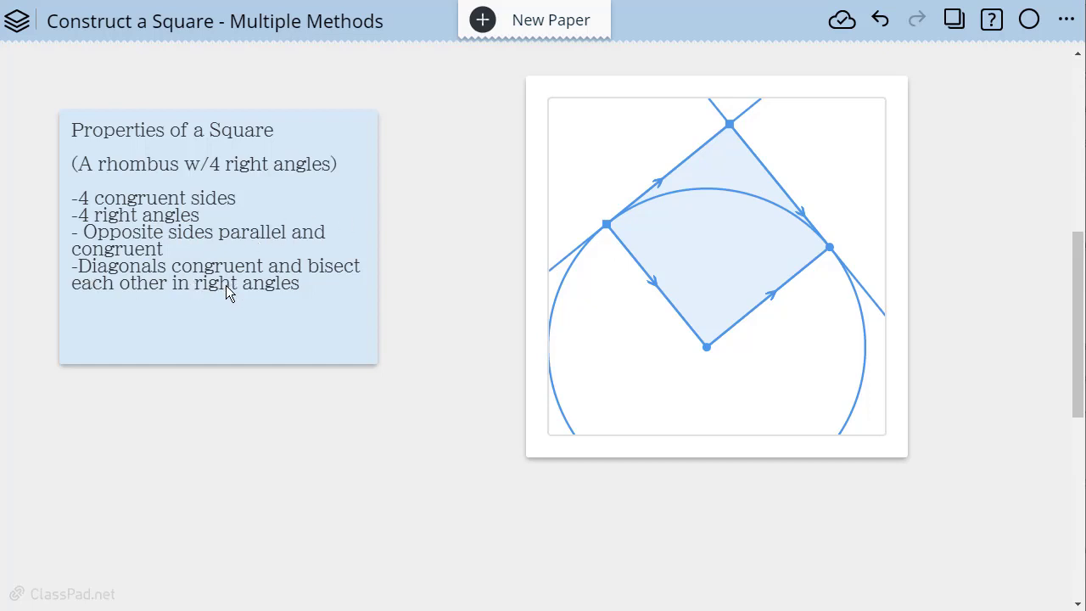
{"action": "scroll", "coordinate": [509, 356], "scroll_direction": "down", "scroll_amount": 4}
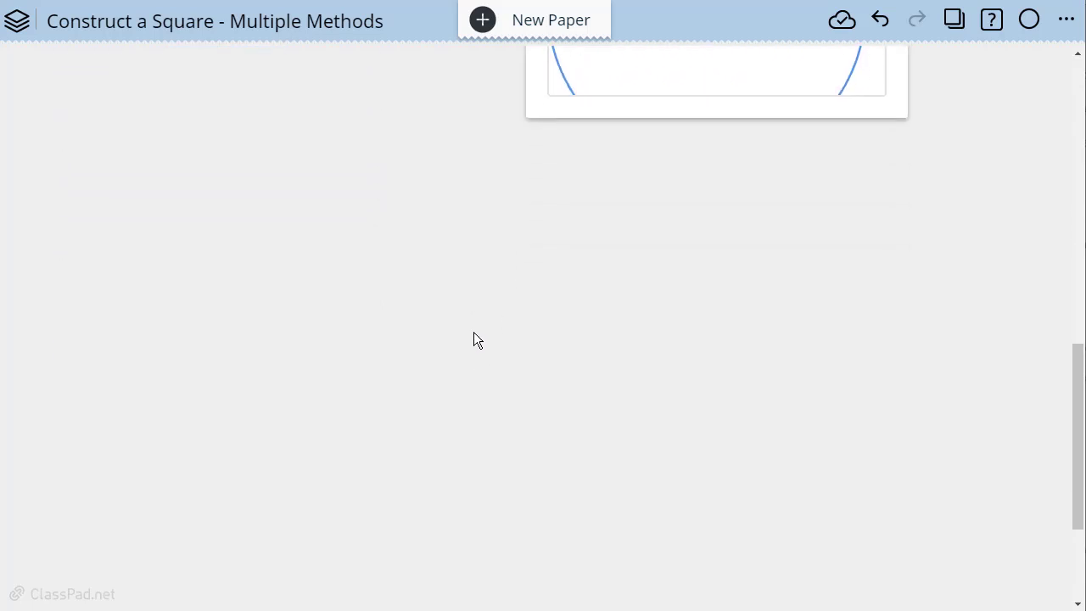
{"action": "left_click", "coordinate": [473, 339]}
{"action": "left_click", "coordinate": [565, 308]}
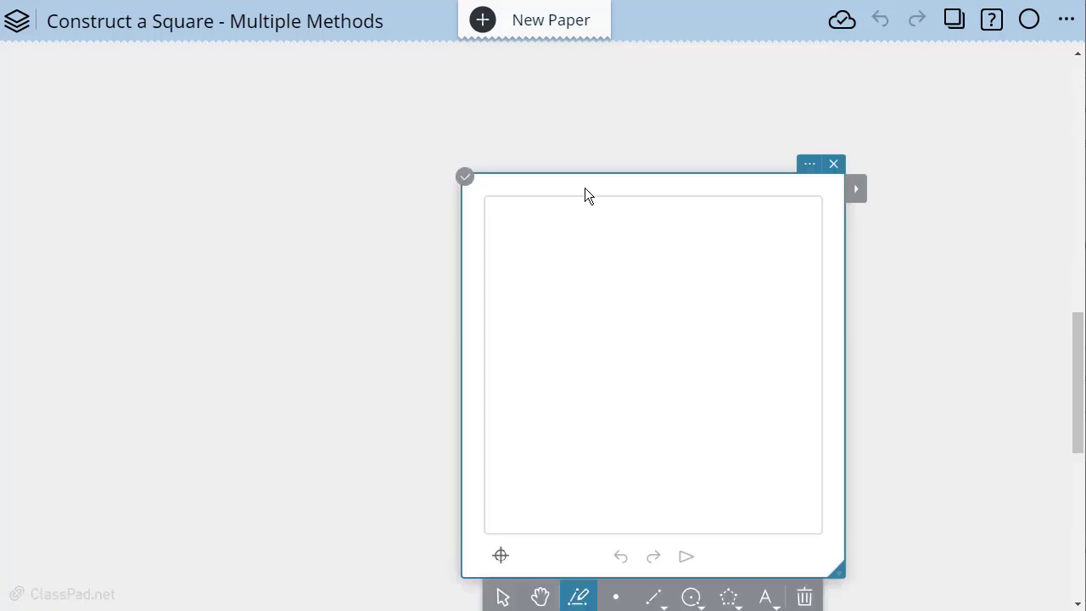
- Draw a circle with center A and defining point B on its lower right, and shift the center slightly
{"action": "scroll", "coordinate": [585, 100], "scroll_direction": "down", "scroll_amount": 1}
{"action": "left_click", "coordinate": [691, 492]}
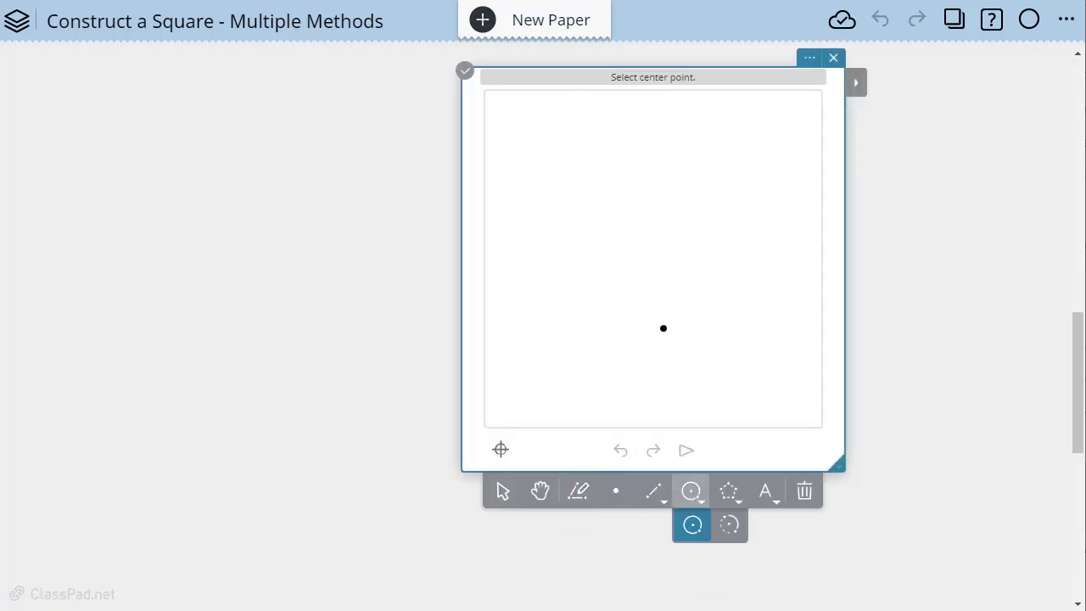
{"action": "left_click", "coordinate": [639, 255]}
{"action": "left_click", "coordinate": [685, 357]}
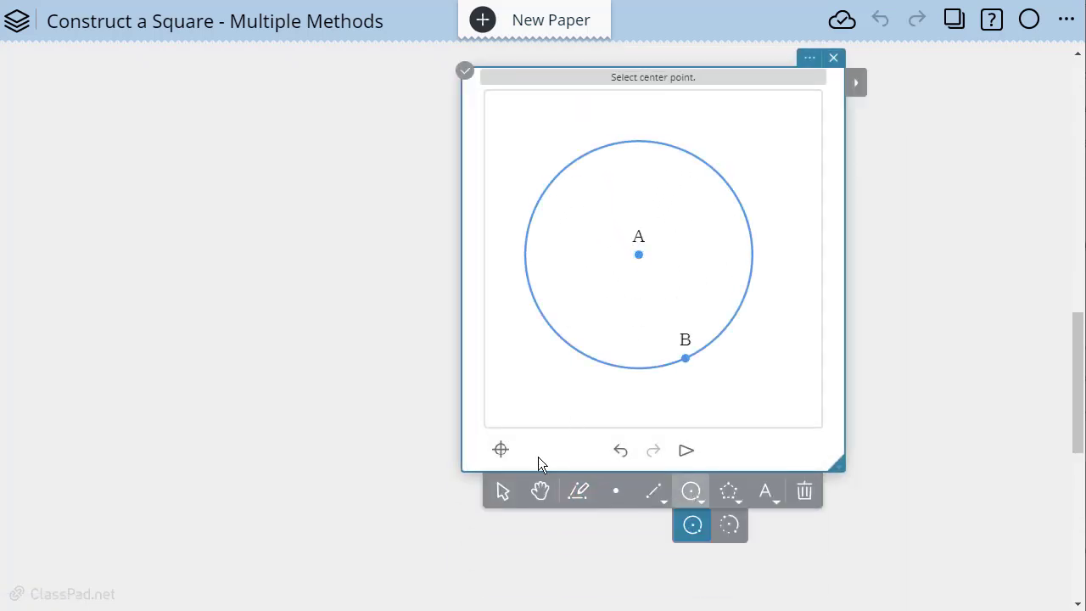
{"action": "left_click", "coordinate": [500, 492]}
{"action": "left_click_drag", "start_coordinate": [639, 256], "coordinate": [643, 260]}
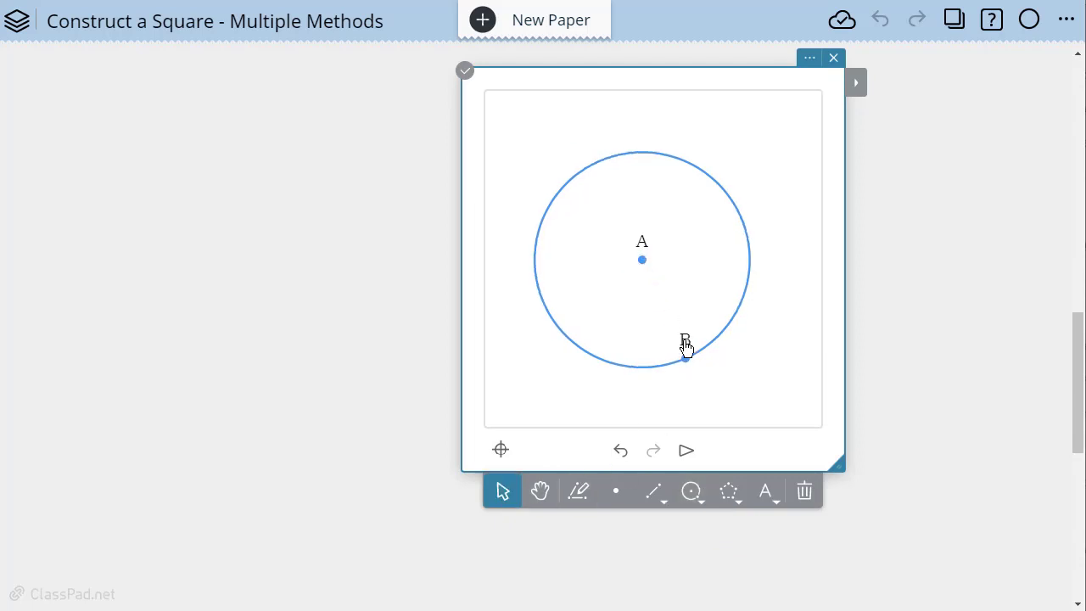
- Draw a radius segment from center A to point B on the circle
{"action": "left_click", "coordinate": [652, 492]}
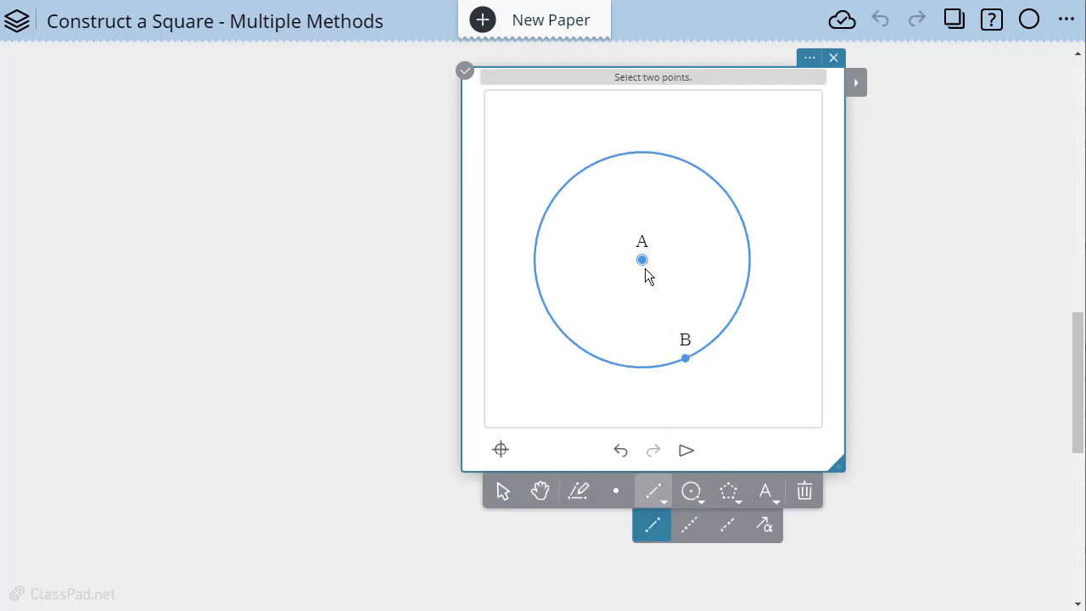
{"action": "left_click", "coordinate": [649, 279]}
{"action": "left_click", "coordinate": [620, 450]}
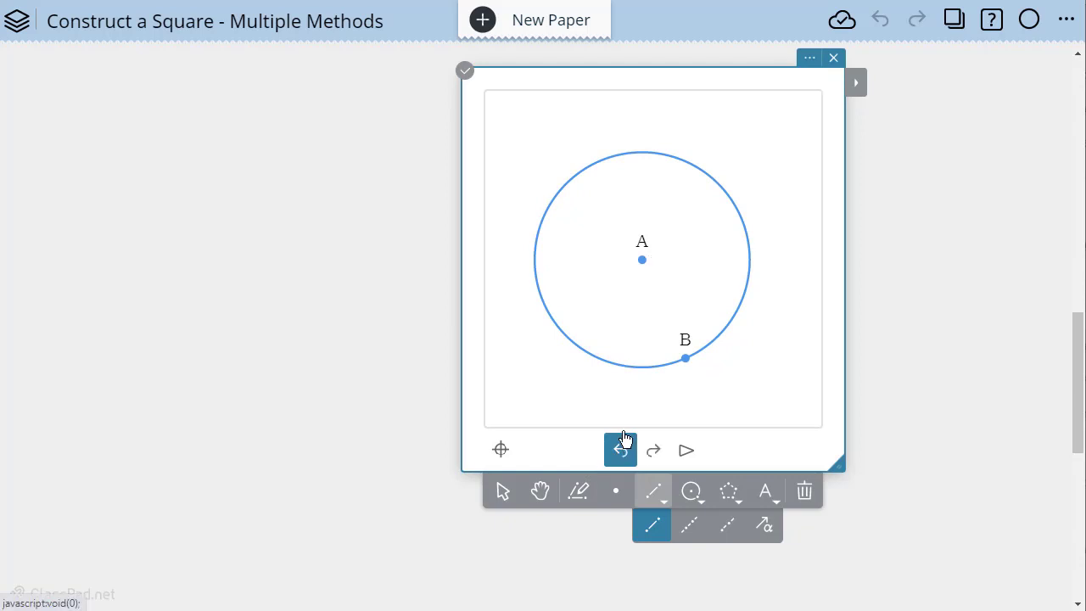
{"action": "left_click", "coordinate": [686, 358]}
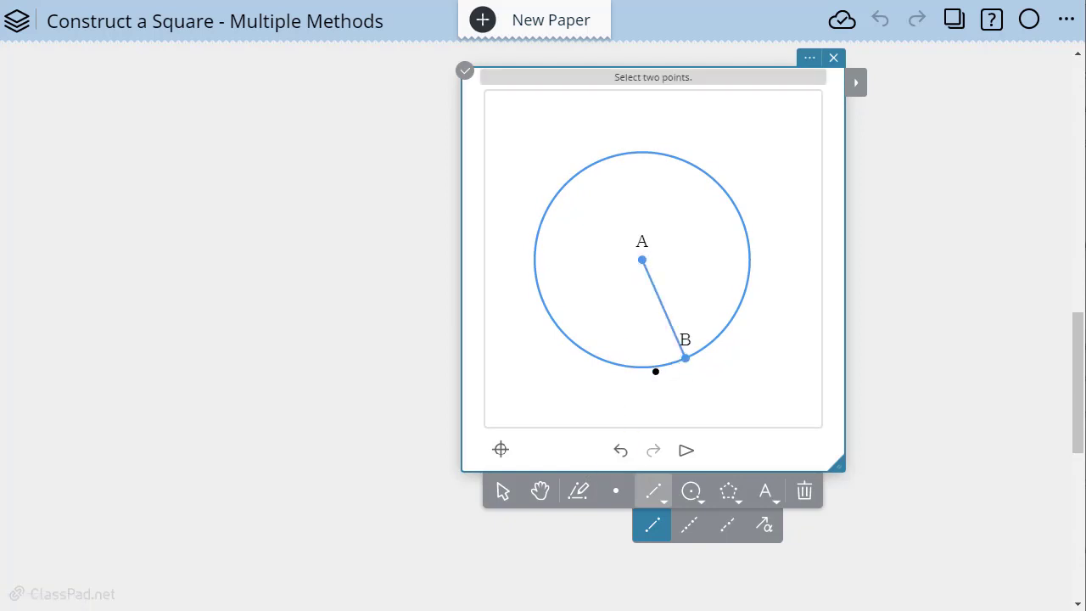
{"action": "left_click", "coordinate": [503, 492]}
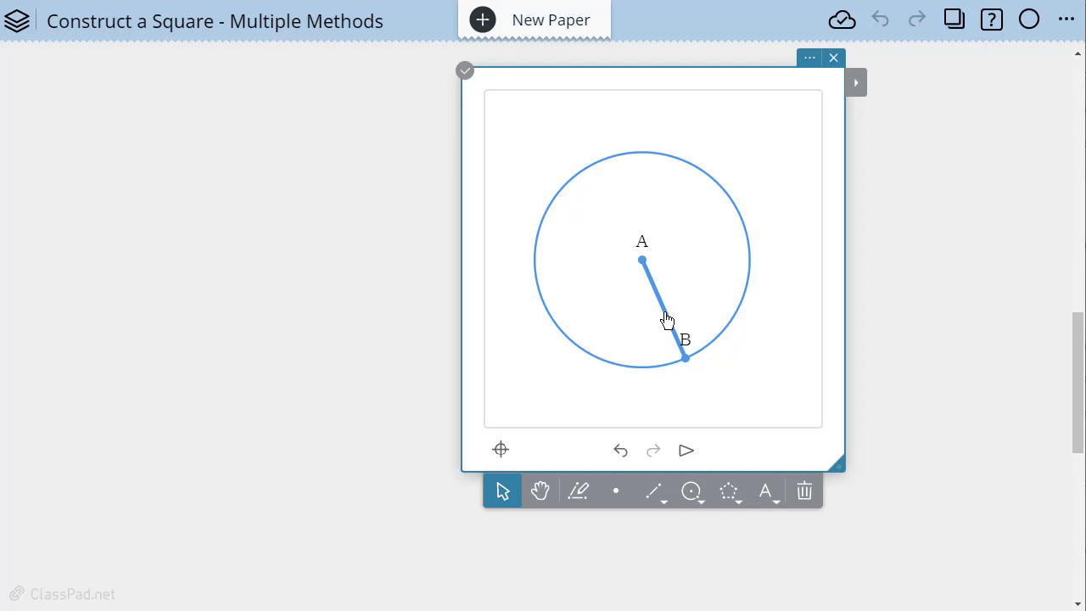
- Rotate radius AB by 90 degrees about center A to construct a second radius
{"action": "left_click", "coordinate": [857, 83]}
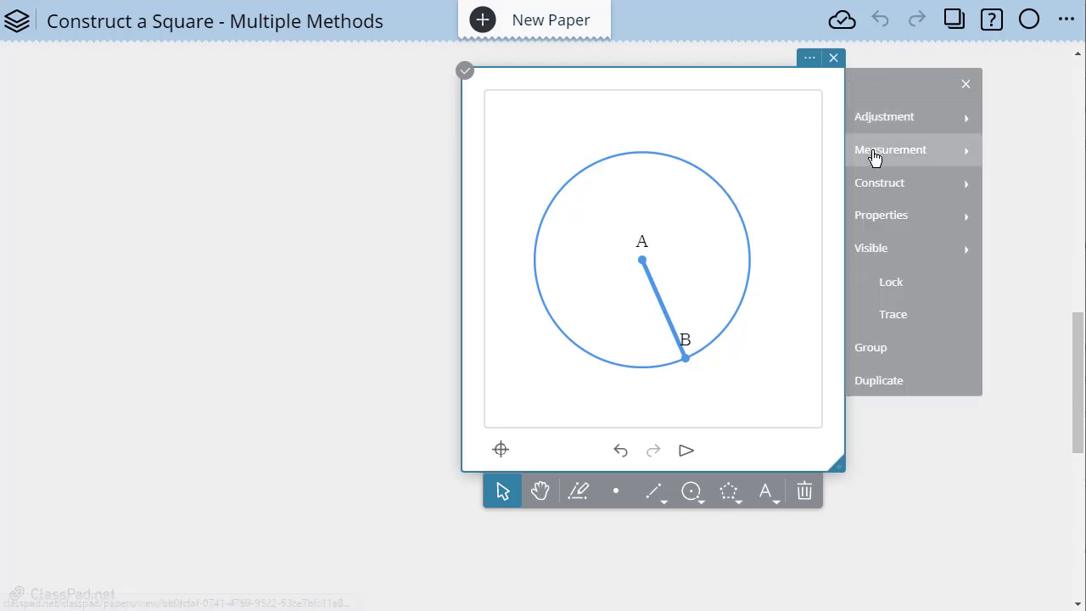
{"action": "left_click", "coordinate": [875, 185]}
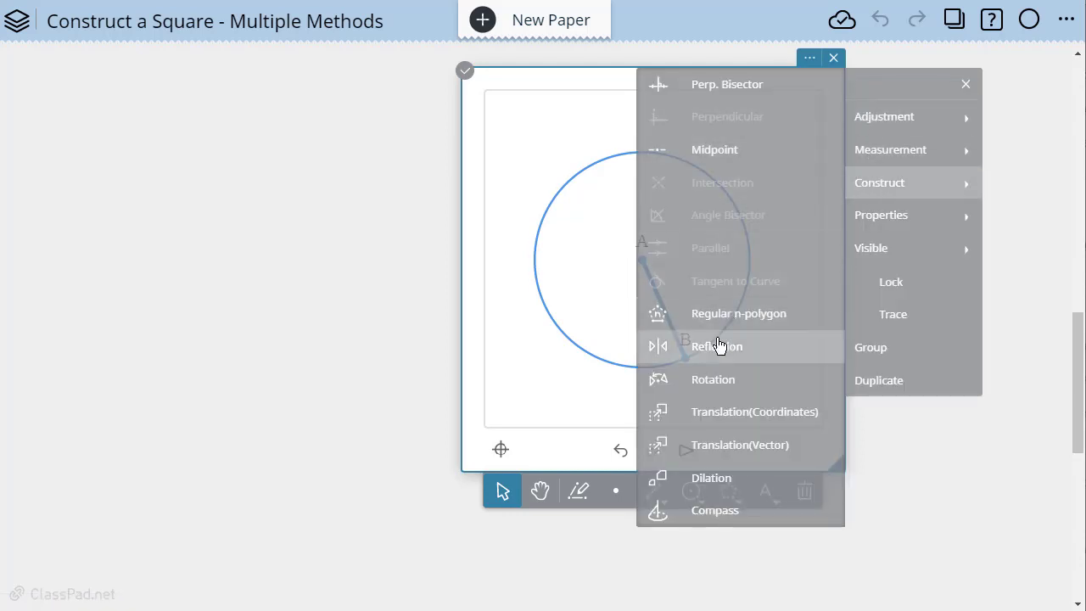
{"action": "left_click", "coordinate": [710, 381]}
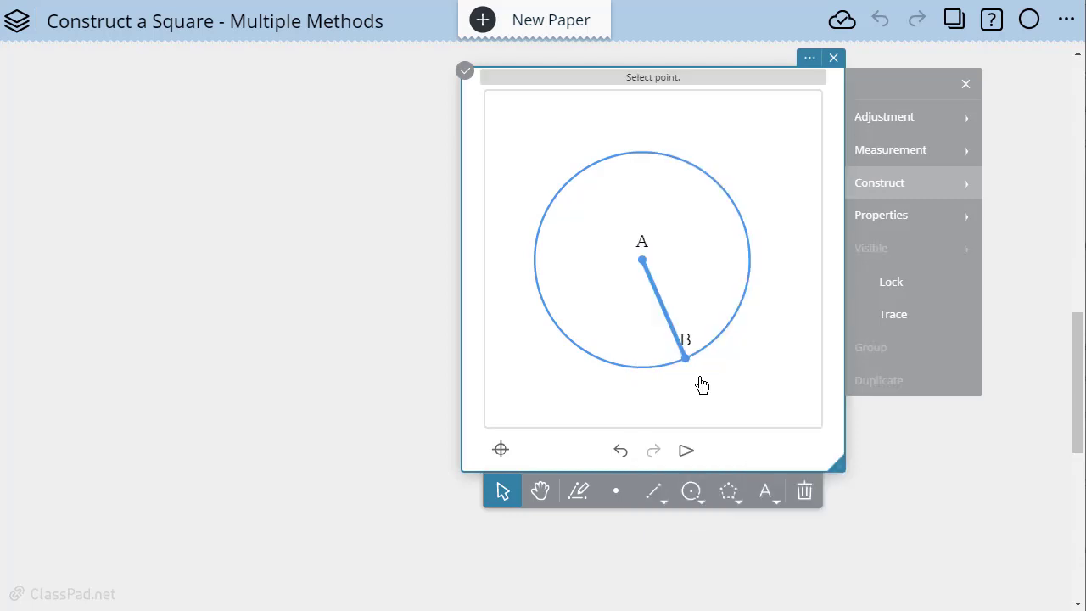
{"action": "left_click", "coordinate": [643, 262]}
{"action": "type", "text": "90"}
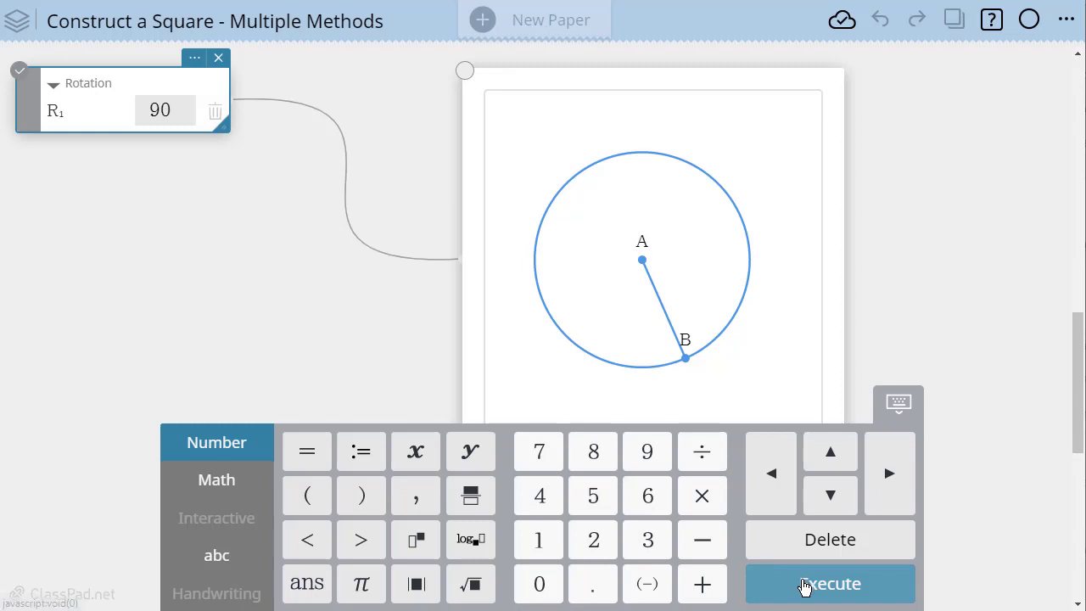
{"action": "left_click", "coordinate": [806, 586]}
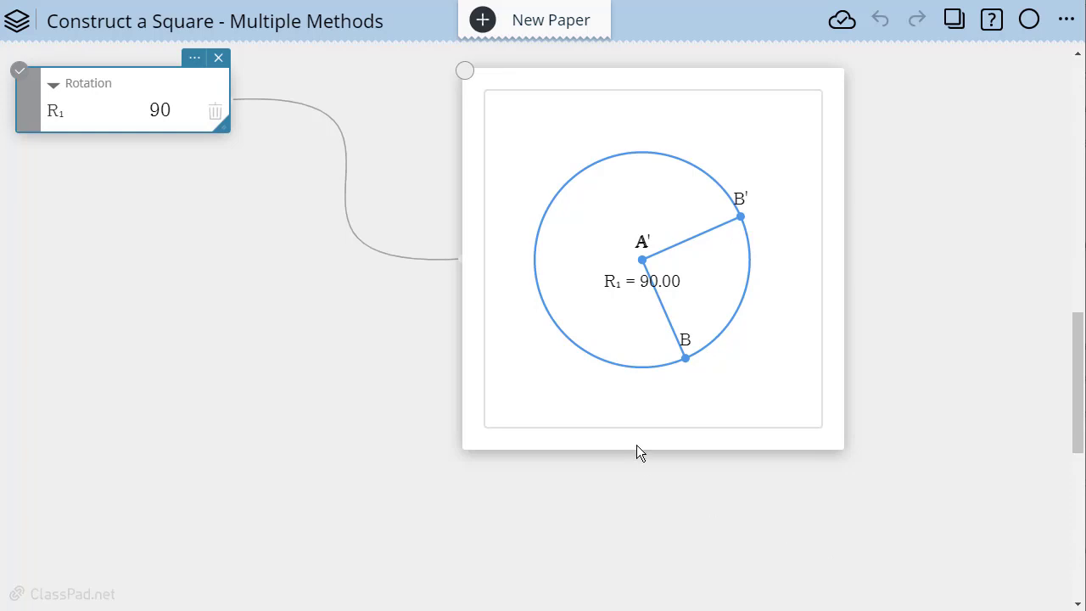
- Draw a segment joining point B to the rotated radius endpoint B' on the circle
{"action": "left_click", "coordinate": [633, 404]}
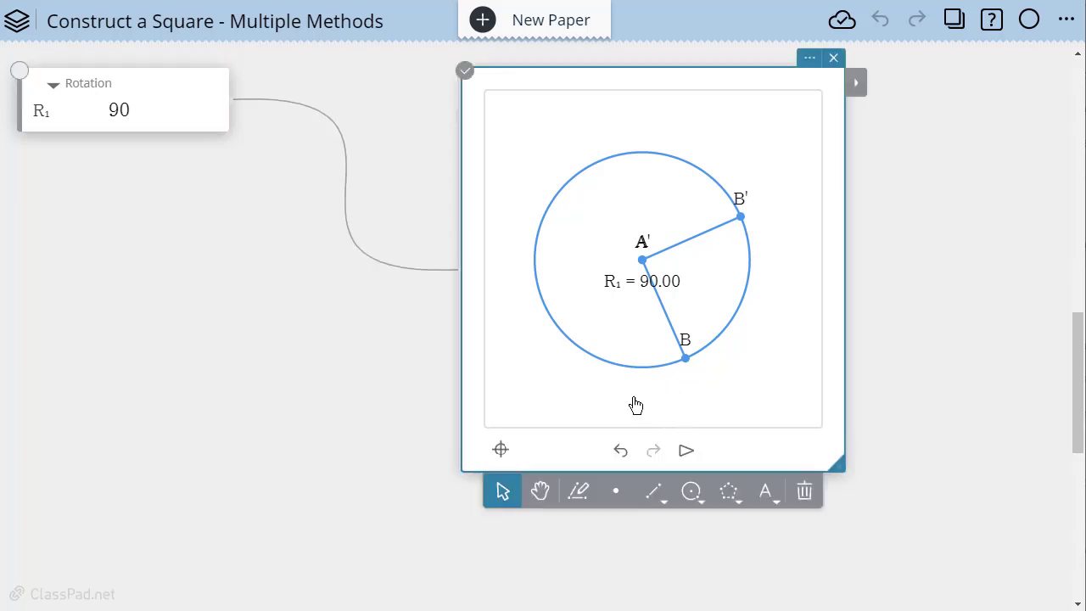
{"action": "left_click", "coordinate": [660, 499]}
{"action": "left_click", "coordinate": [688, 360]}
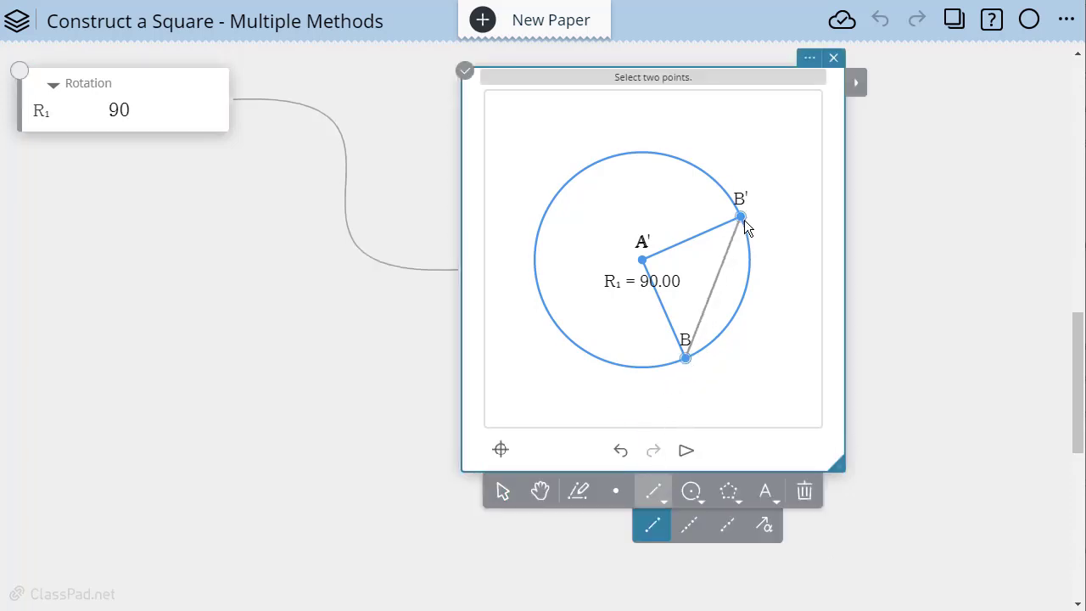
{"action": "left_click", "coordinate": [742, 218]}
{"action": "left_click", "coordinate": [502, 499]}
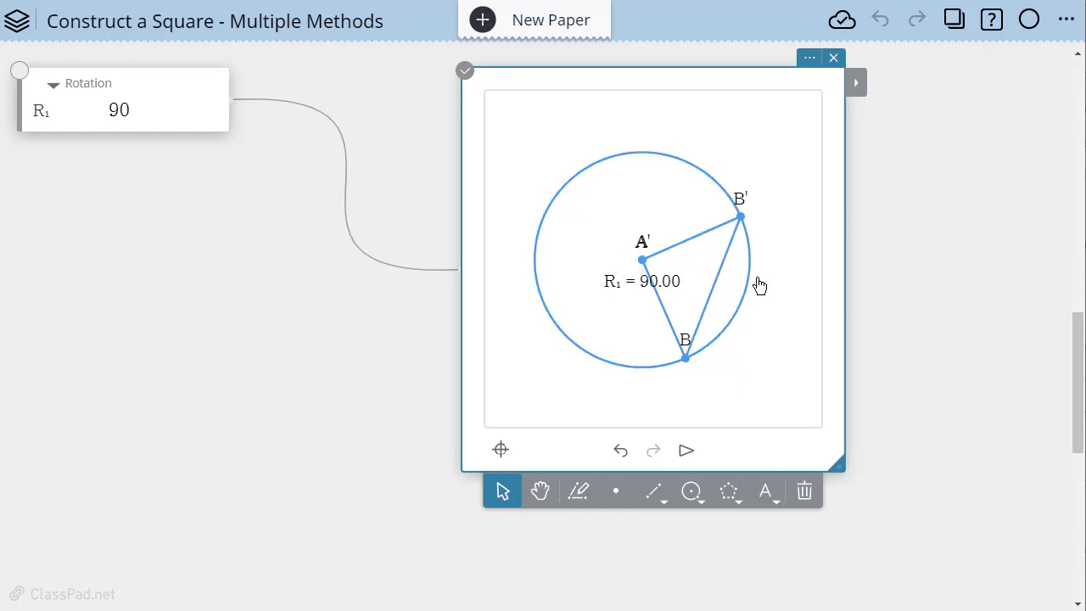
- Reflect both radii across the segment joining B and B' to form the other two sides of the square
{"action": "left_click", "coordinate": [711, 238]}
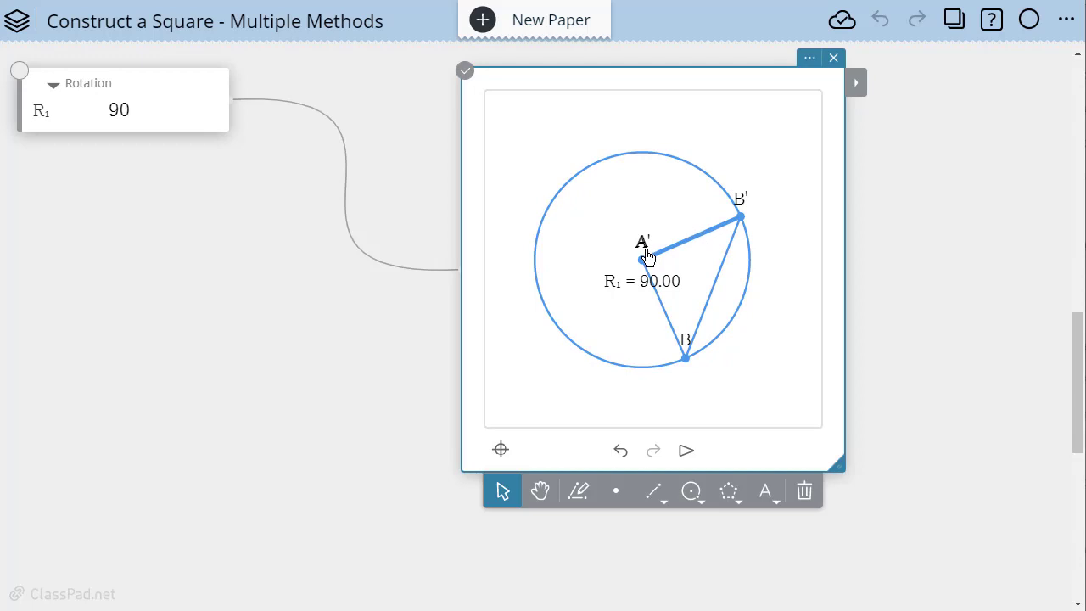
{"action": "left_click", "coordinate": [670, 321]}
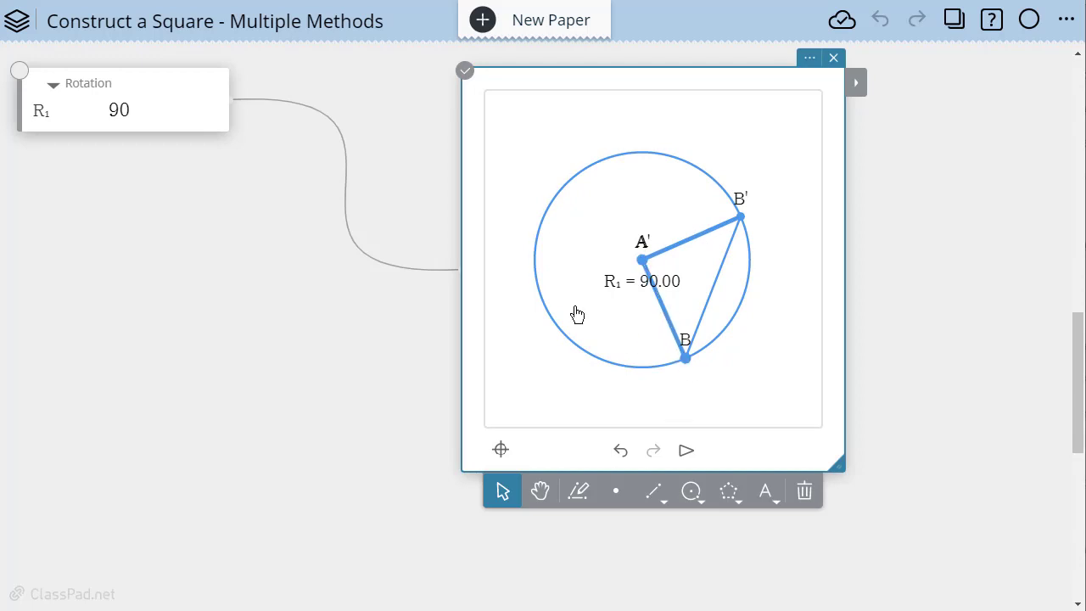
{"action": "left_click", "coordinate": [855, 89]}
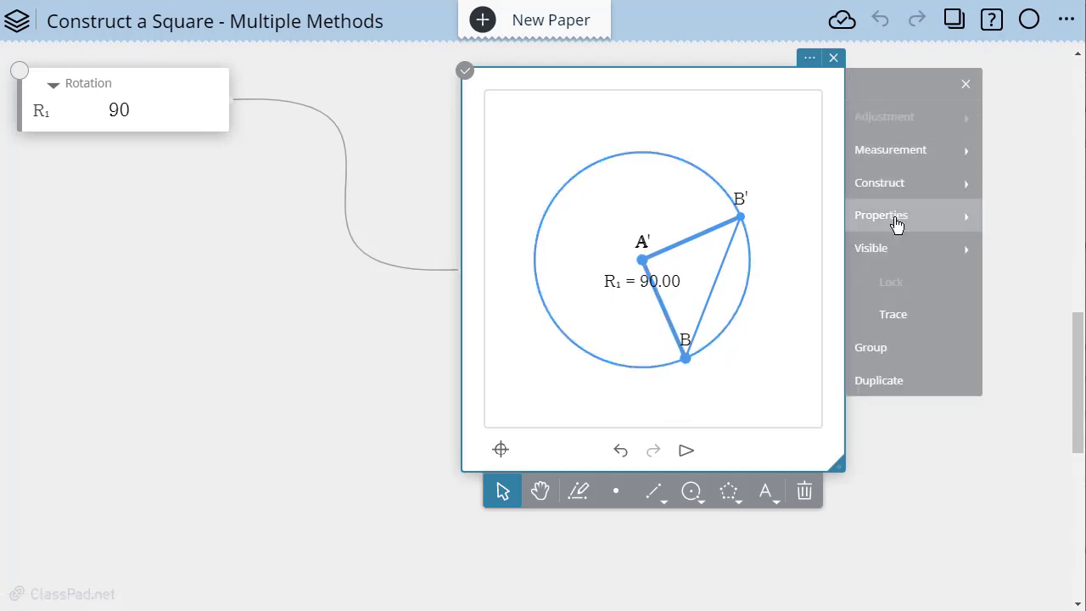
{"action": "mouse_move", "coordinate": [901, 186]}
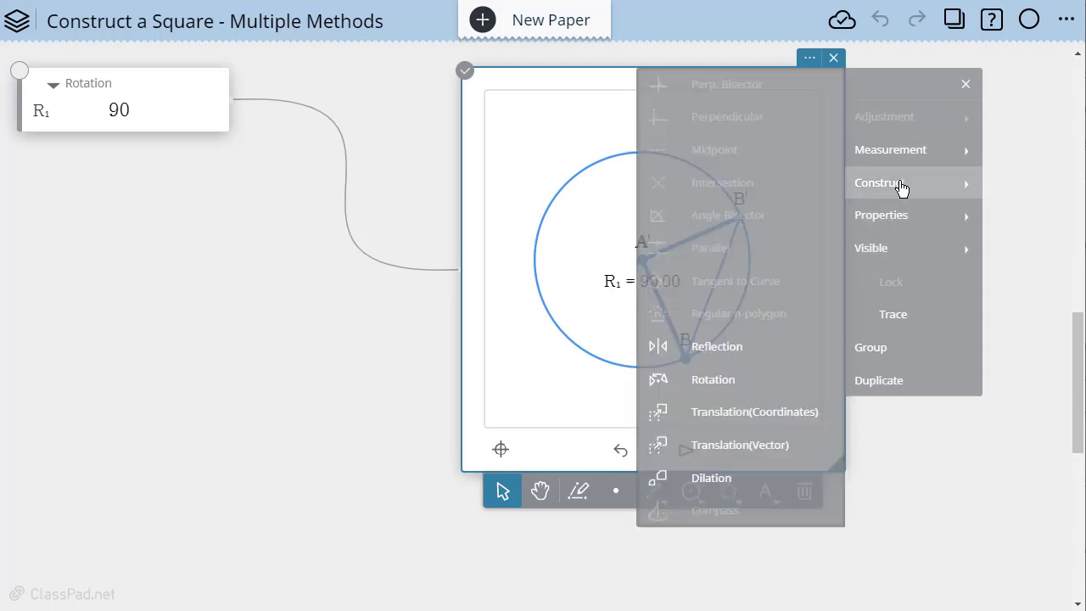
{"action": "left_click", "coordinate": [758, 350]}
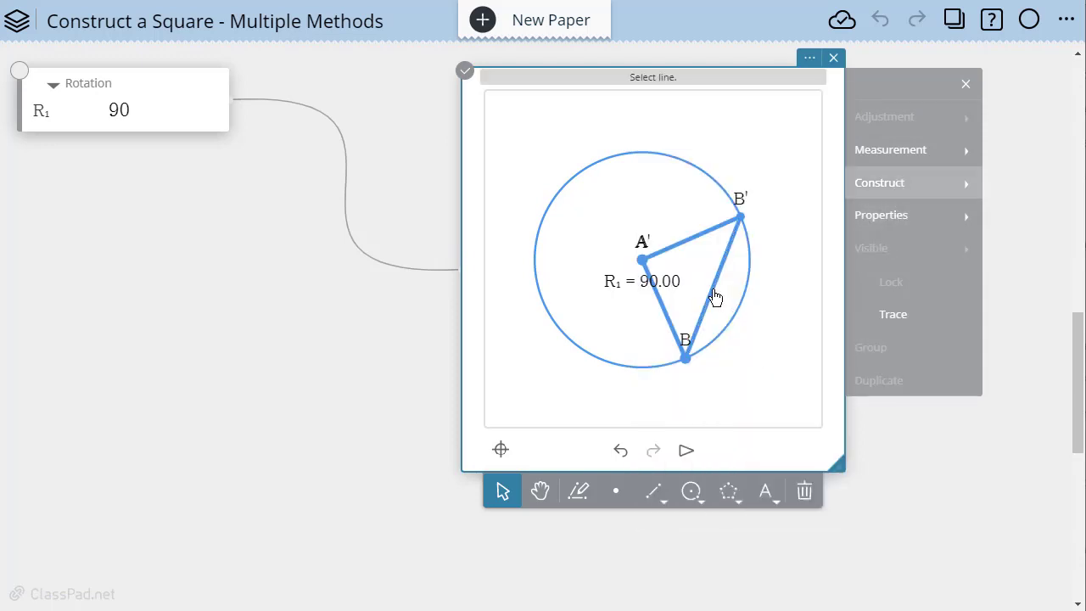
{"action": "left_click", "coordinate": [715, 296]}
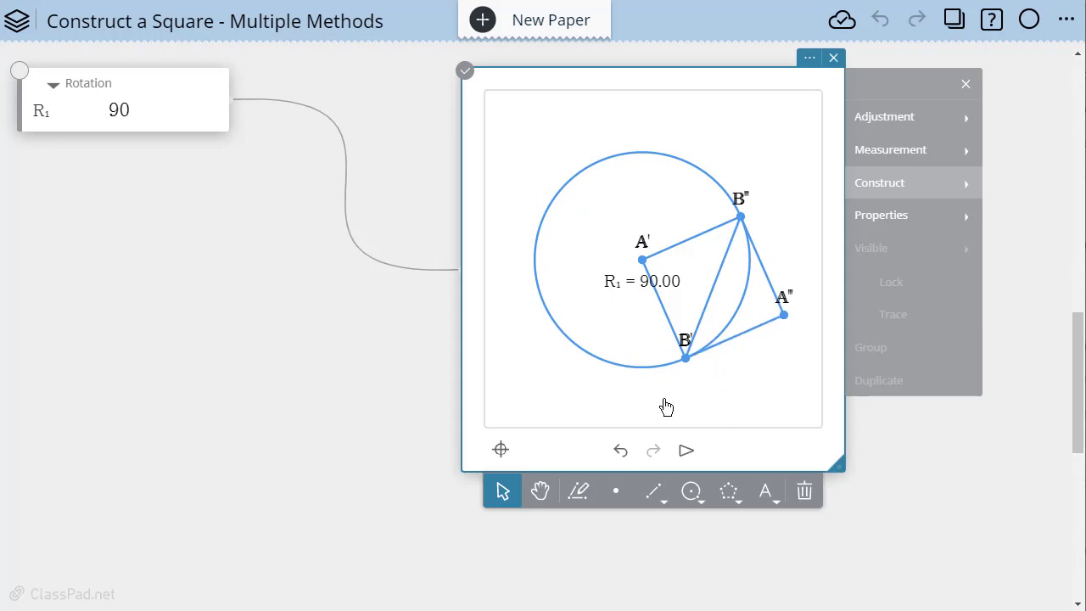
- Hide the circle so that only the square and its diagonal are displayed
{"action": "left_click", "coordinate": [638, 368]}
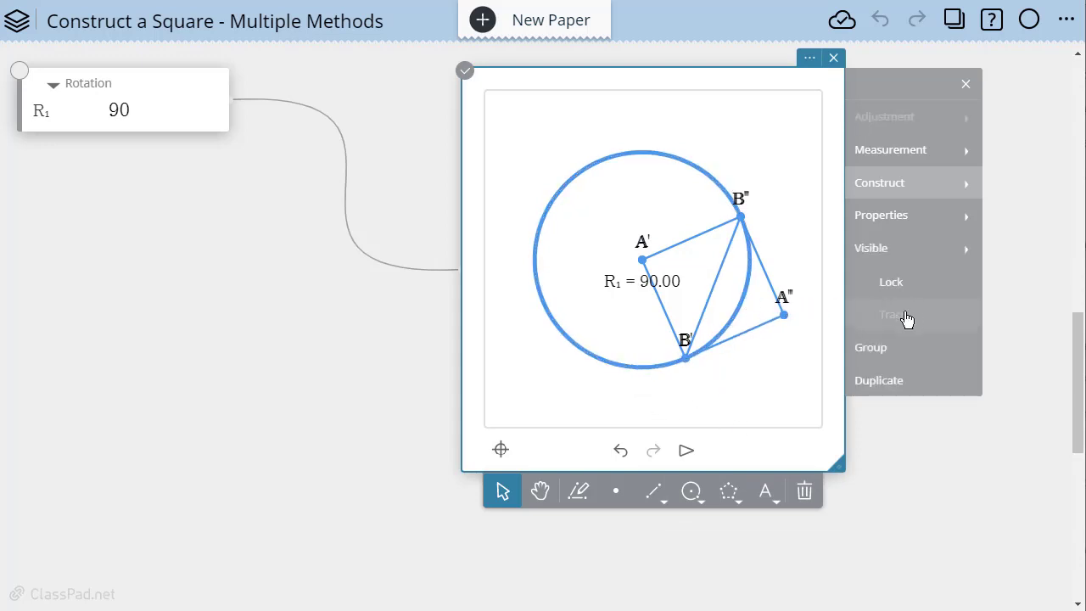
{"action": "mouse_move", "coordinate": [892, 251]}
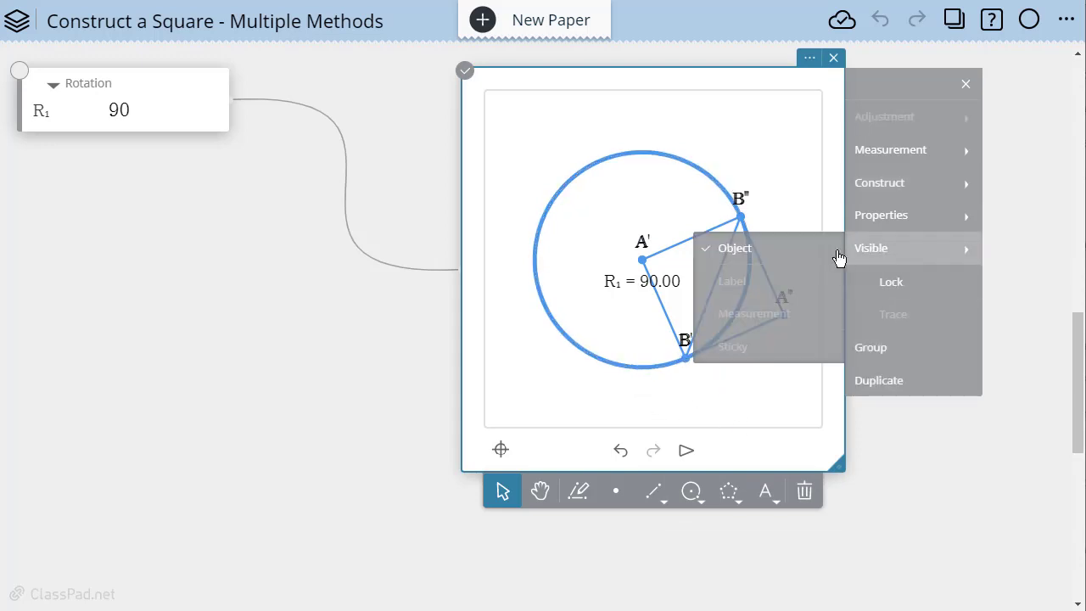
{"action": "left_click", "coordinate": [772, 254]}
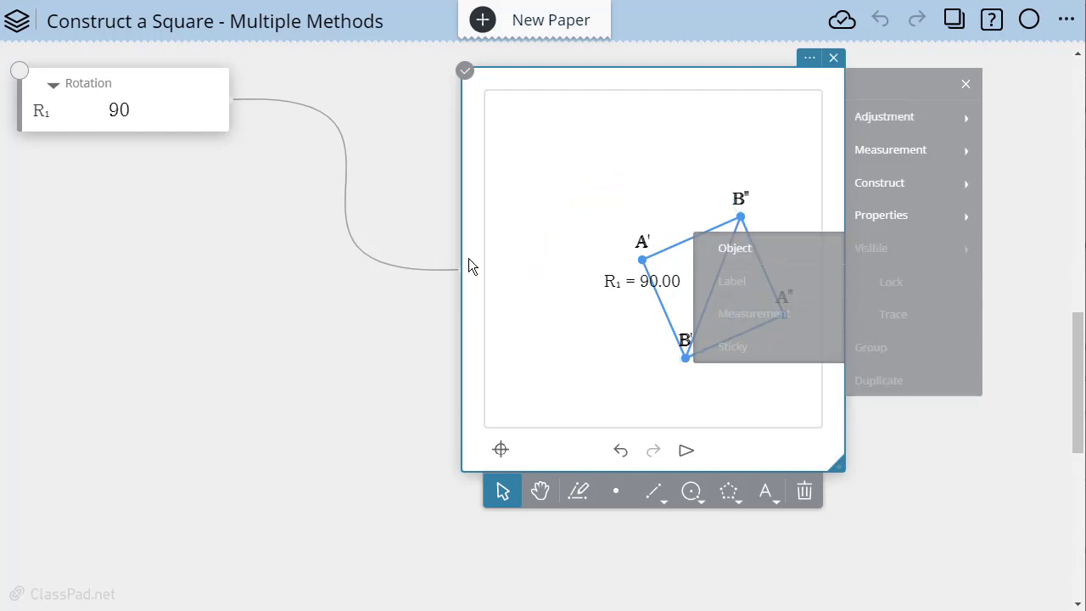
{"action": "left_click", "coordinate": [320, 283]}
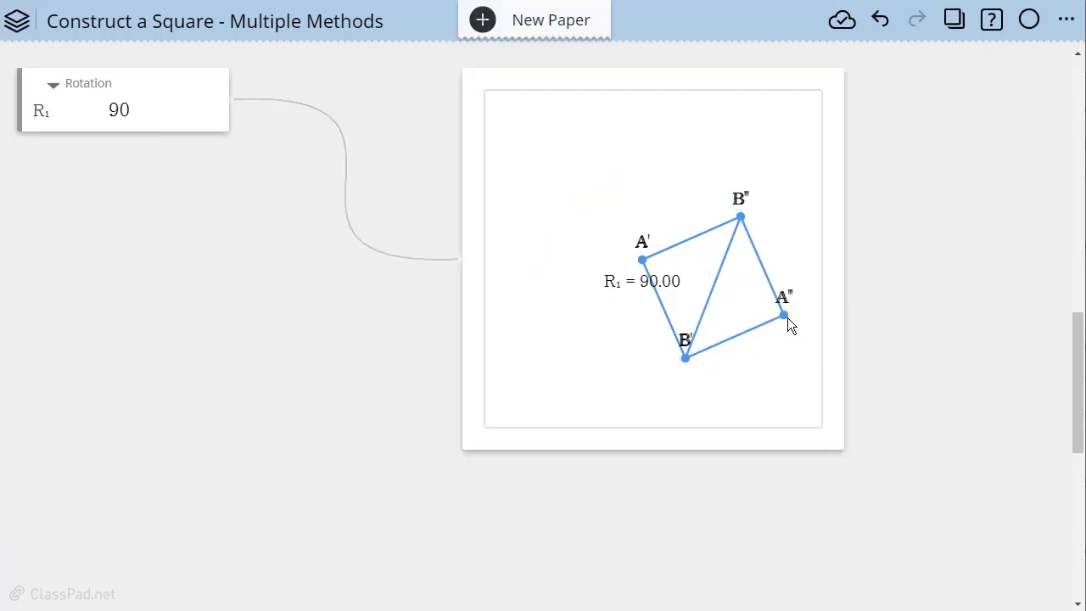
- Hide the overlapping duplicate points at vertices A'' and B, and test the square by moving vertex B up toward the right
{"action": "left_click", "coordinate": [784, 317]}
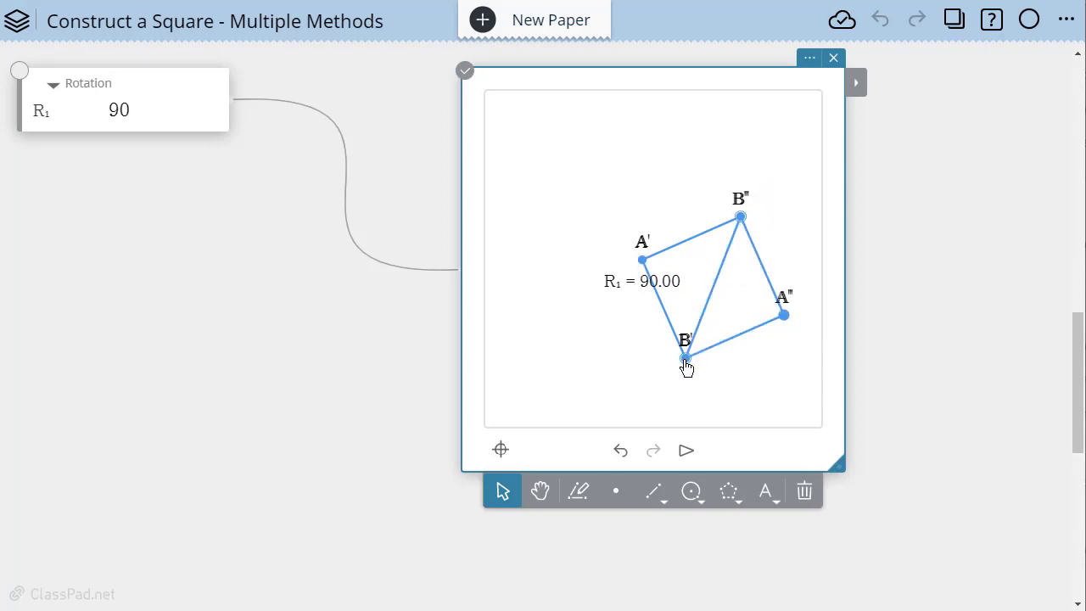
{"action": "left_click", "coordinate": [857, 85]}
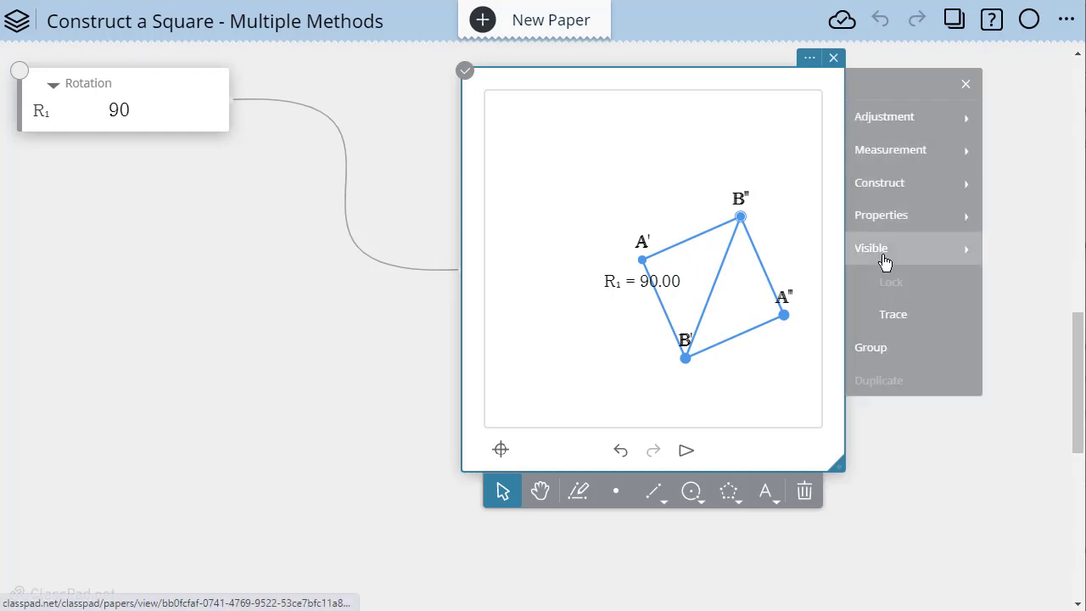
{"action": "left_click", "coordinate": [882, 250]}
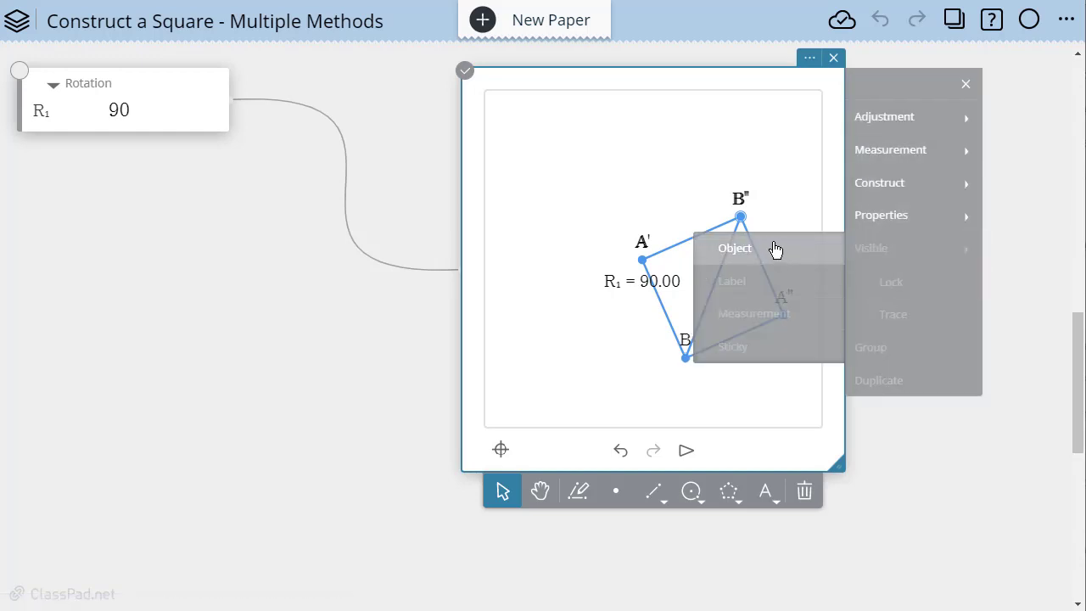
{"action": "left_click", "coordinate": [805, 179]}
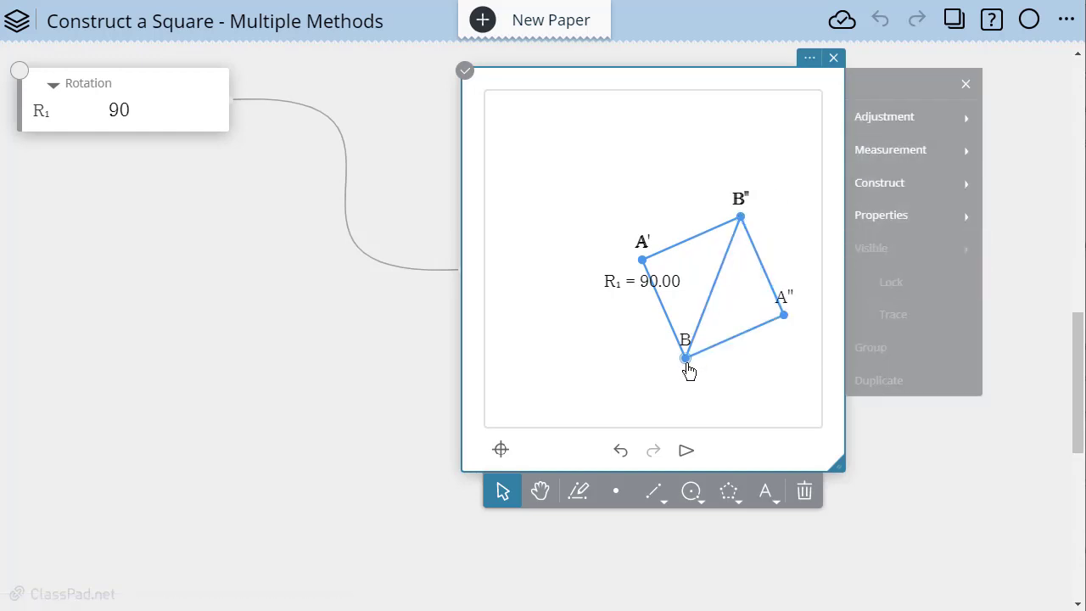
{"action": "left_click_drag", "start_coordinate": [687, 361], "coordinate": [746, 272]}
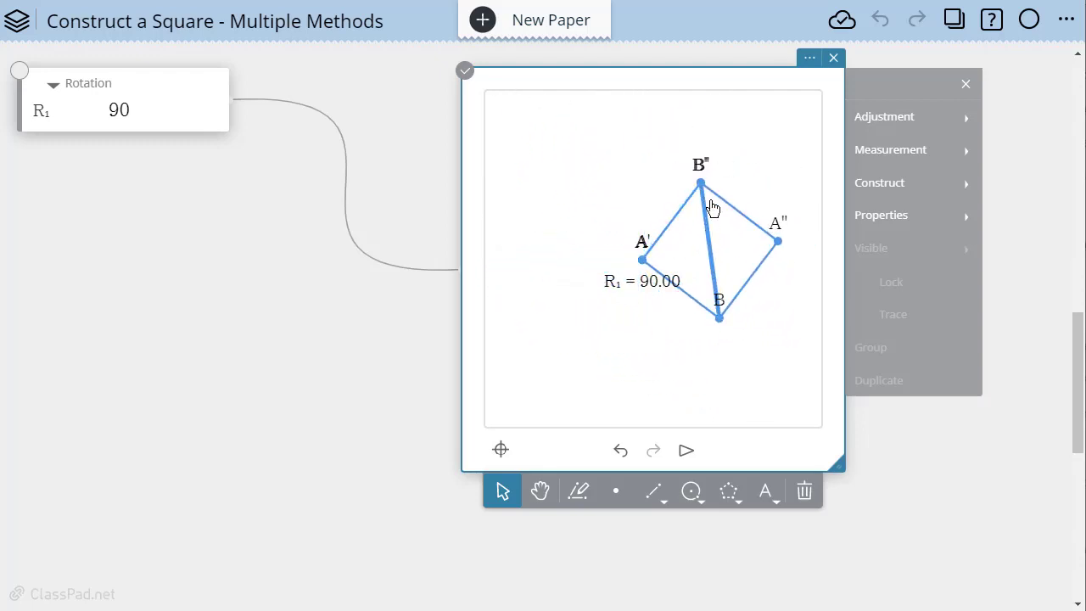